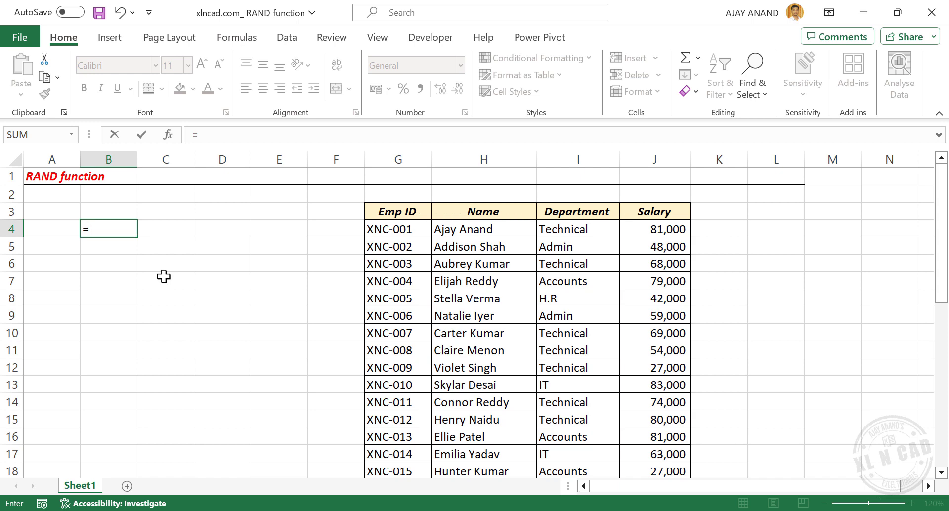
Step: Enter the formula =RAND() in cell B4 and select that cell to view its formula
text(RAND()
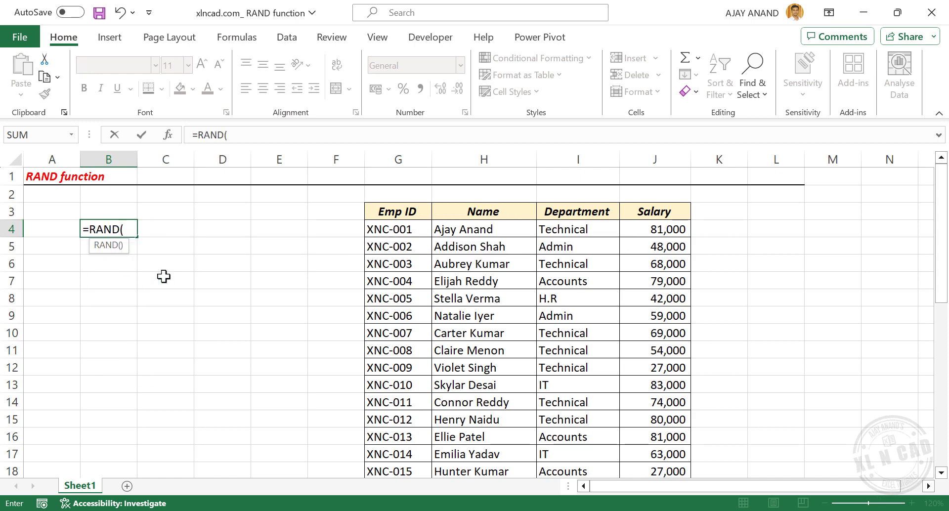
text())
key(Return)
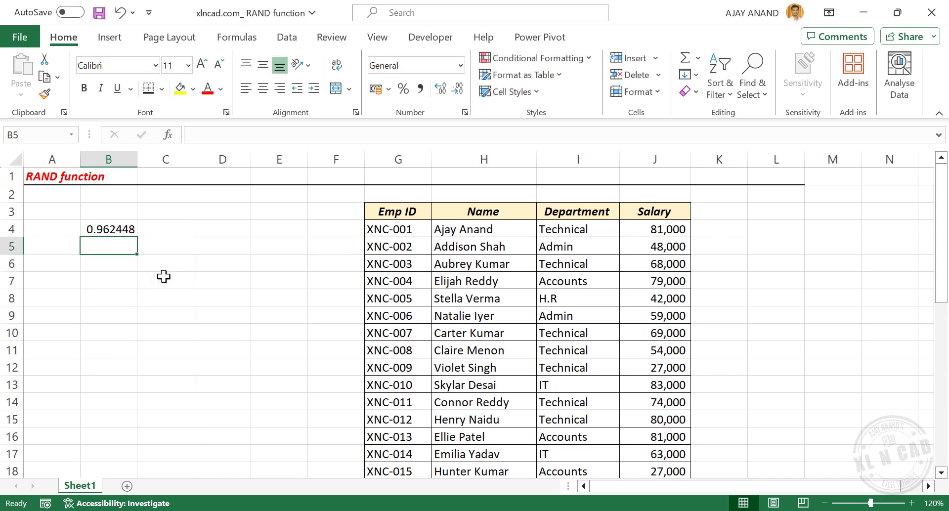
click(120, 229)
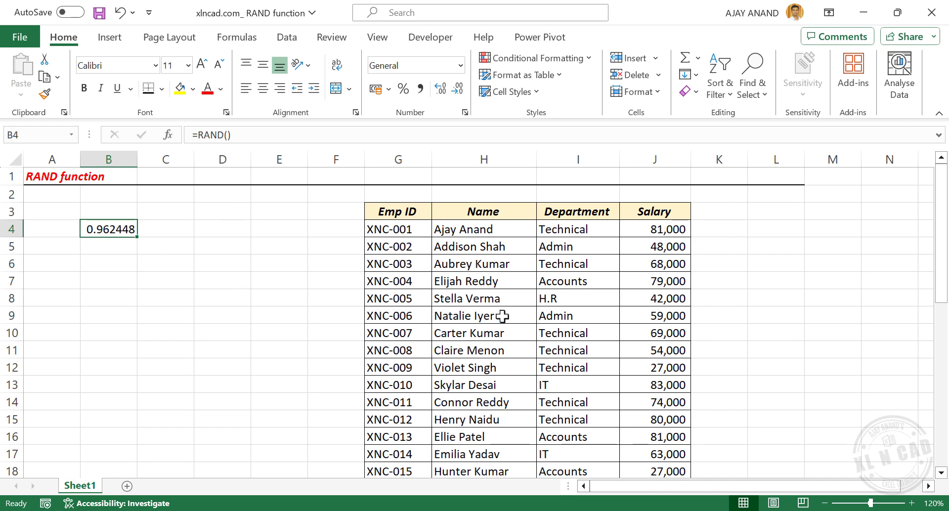
Step: Enter 123 in cell D7 and Abc in cell E10 to trigger worksheet recalculation
click(211, 281)
text(123)
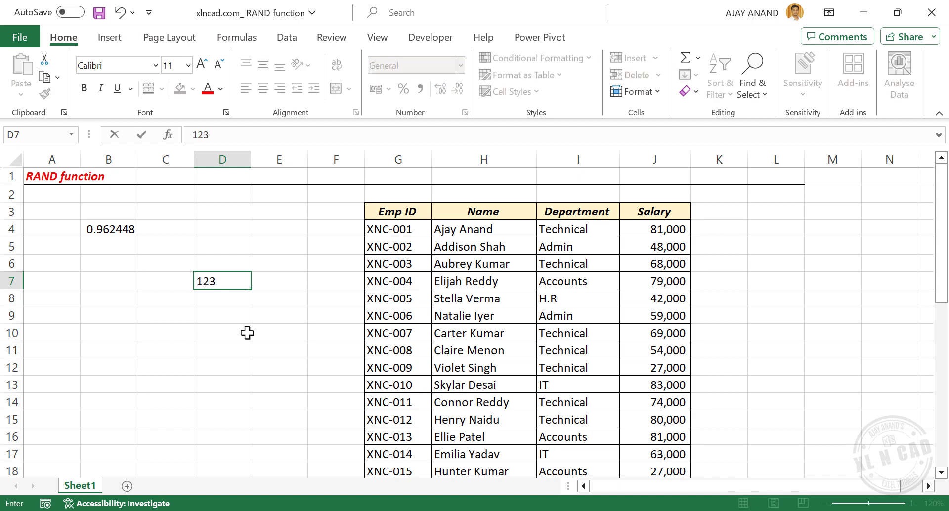
key(Return)
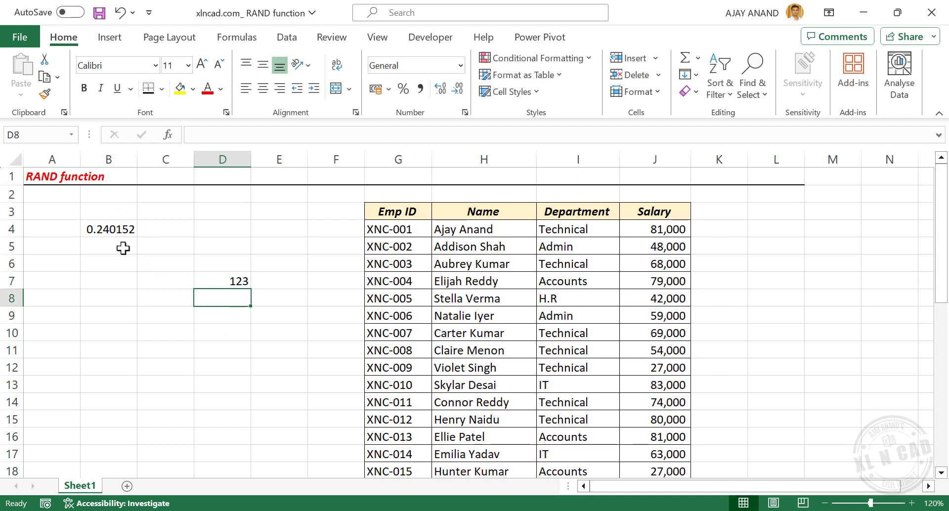
click(289, 337)
text(Abc)
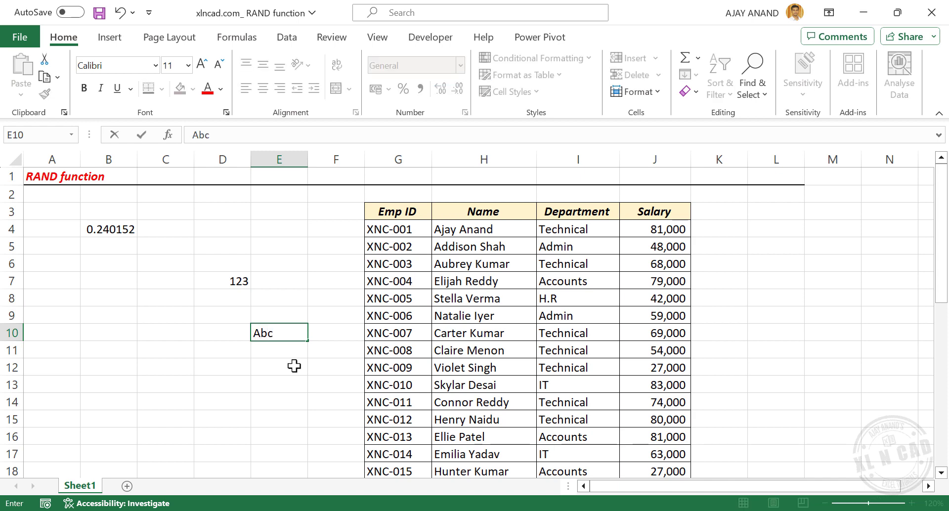
key(Return)
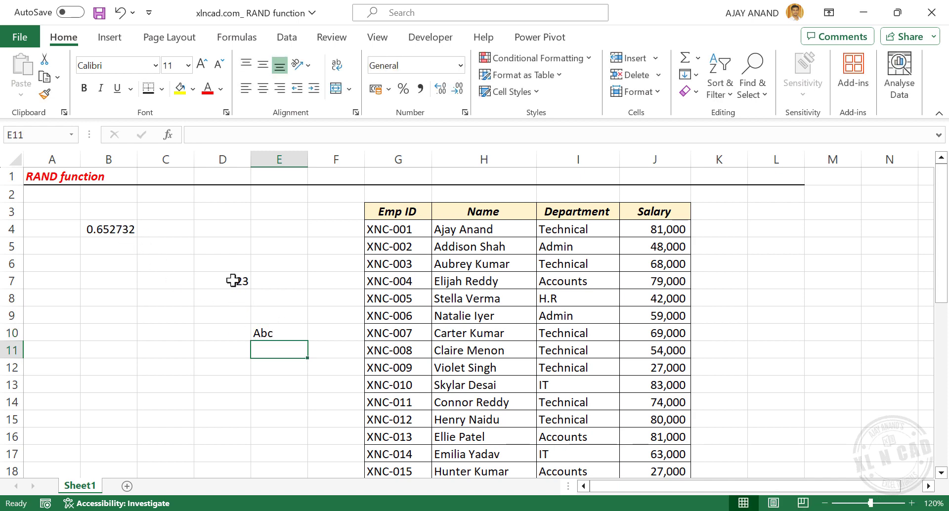
Step: Clear the test entries in range D7:E10 and select the empty cell D4
drag(233, 280, 277, 328)
key(Delete)
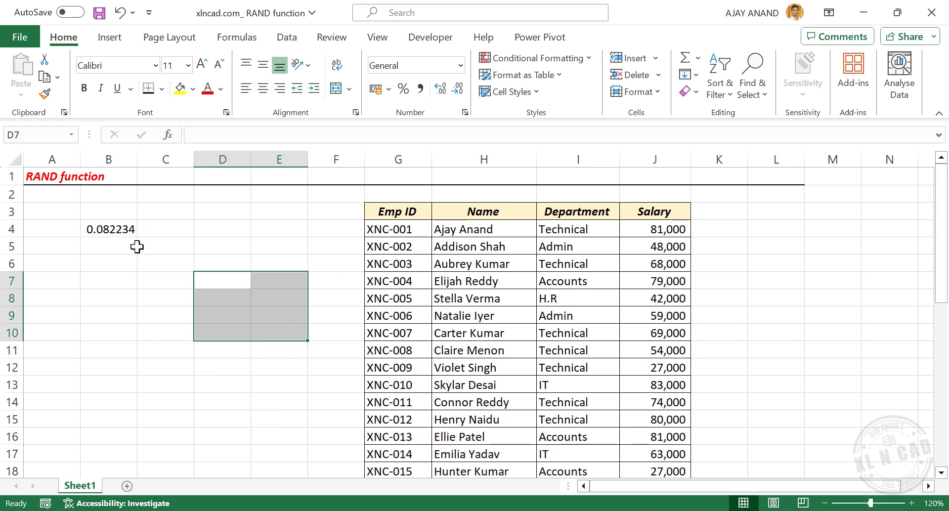
click(214, 233)
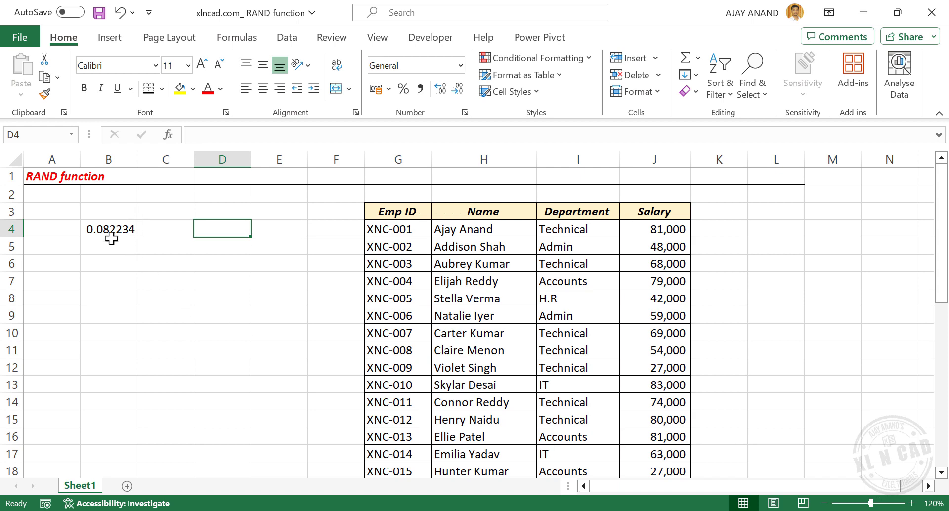
Step: Recalculate the worksheet several times to refresh the random number in cell B4
key(F9)
key(F9)
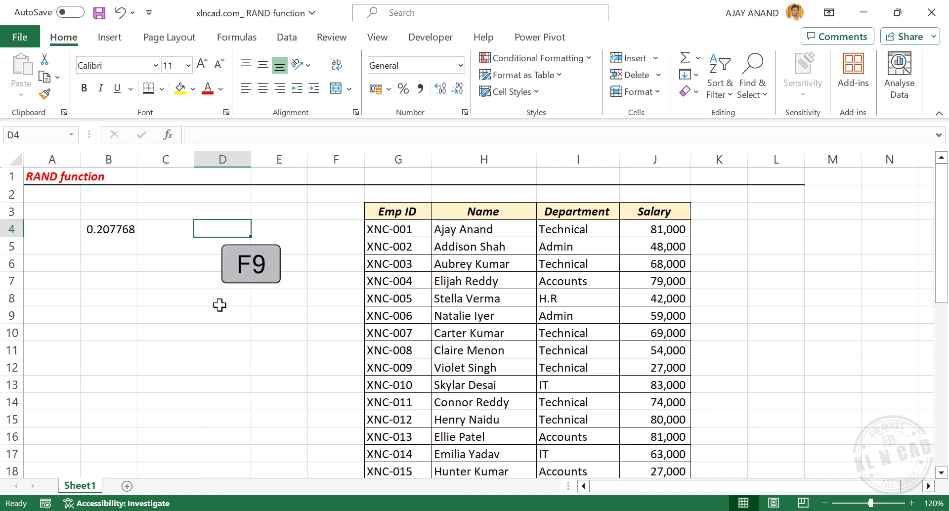
key(F9)
key(F9)
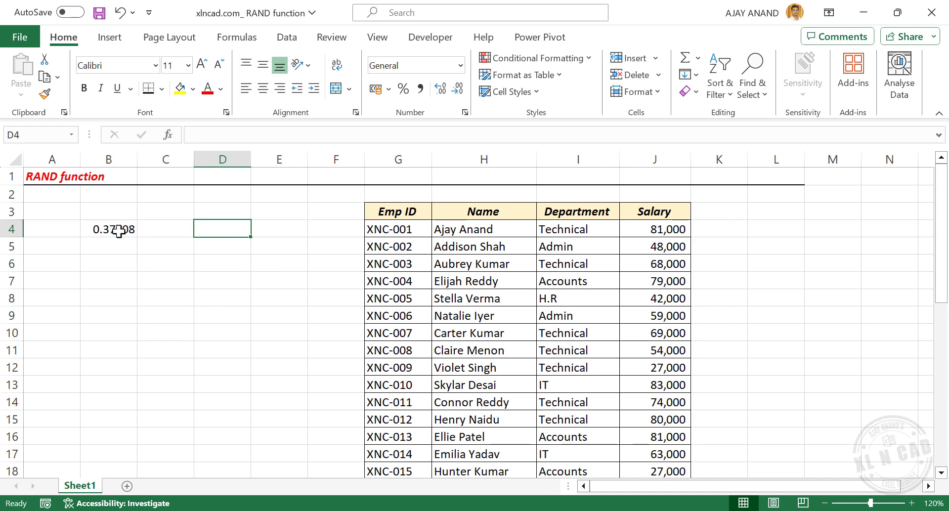
Step: Fill the RAND formula from cell B4 down through B13
click(119, 230)
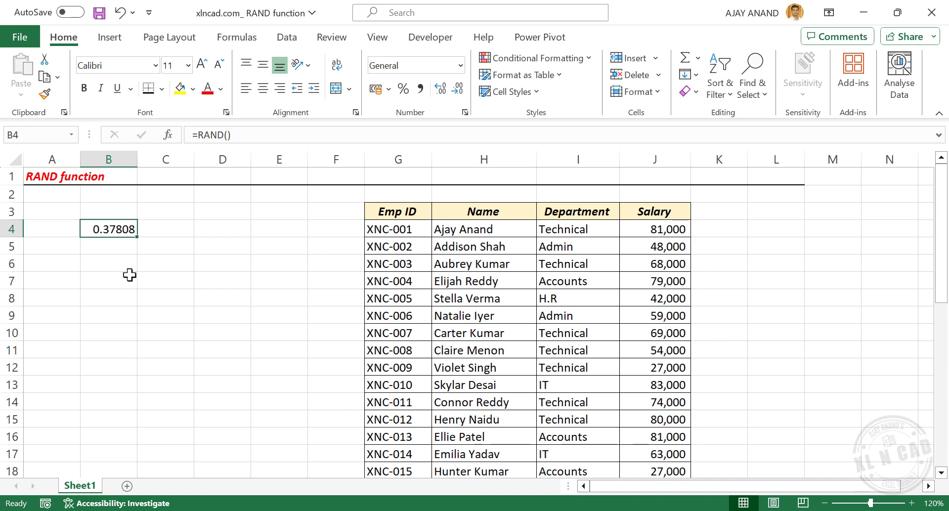
drag(138, 239, 134, 396)
click(221, 298)
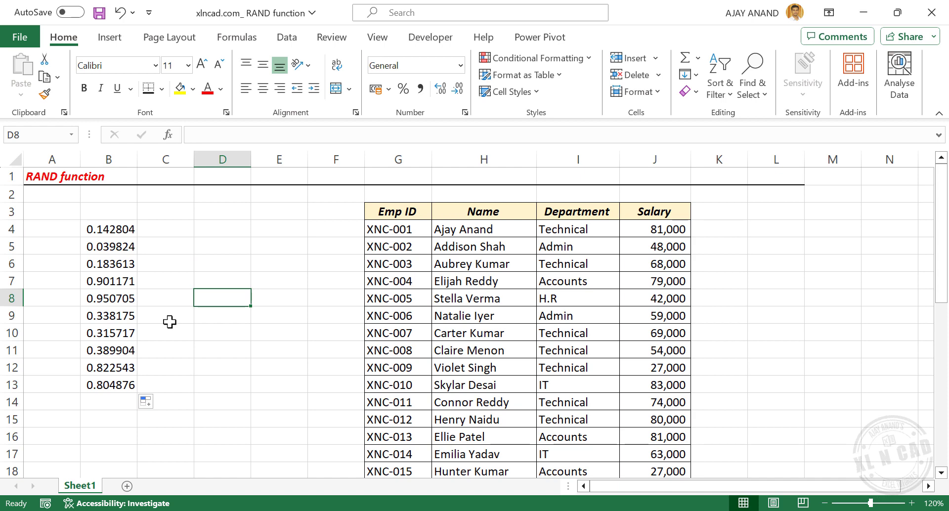
Step: Recalculate the worksheet repeatedly to refresh all the random numbers in B4:B13, and select B4
key(F9)
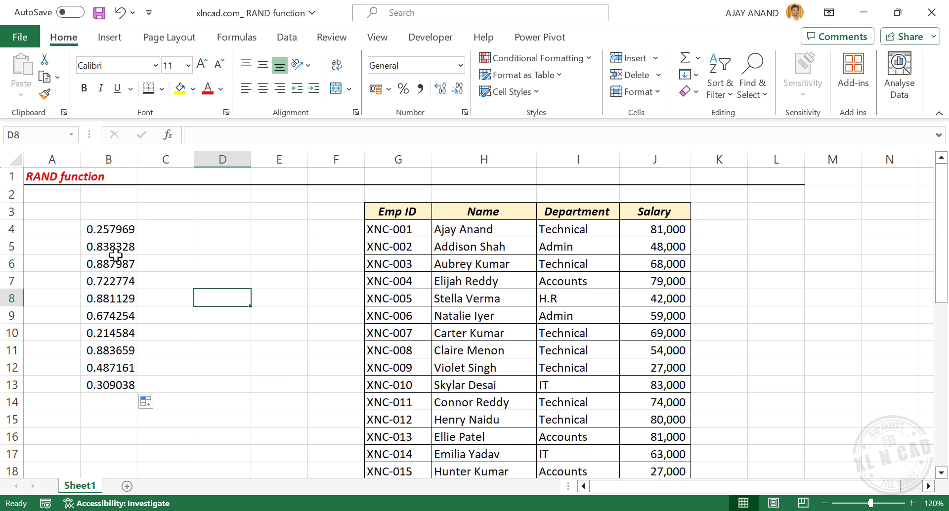
key(F9)
key(F9)
key(F9)
key(F9)
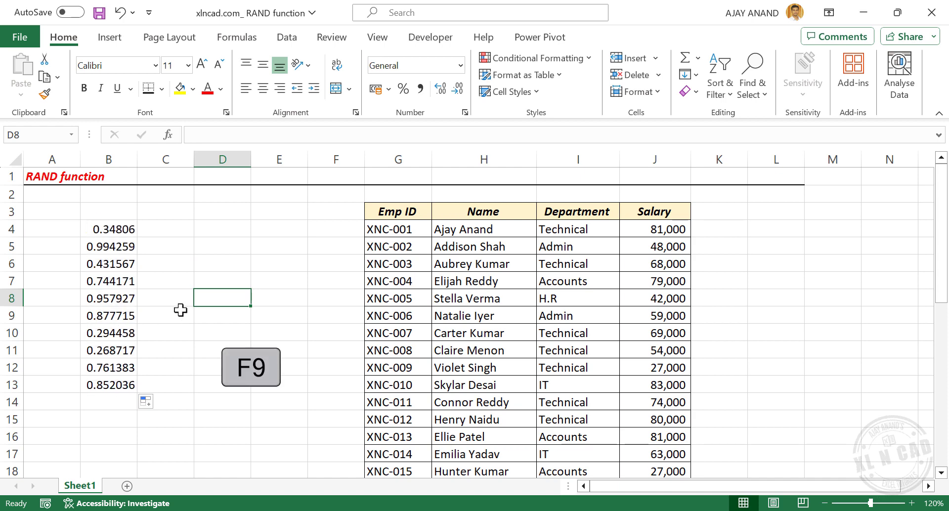
key(F9)
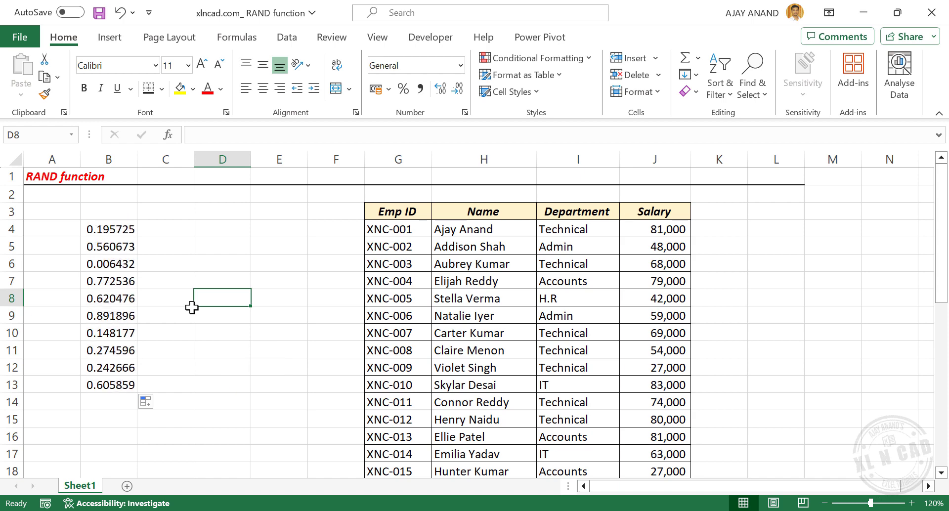
click(124, 231)
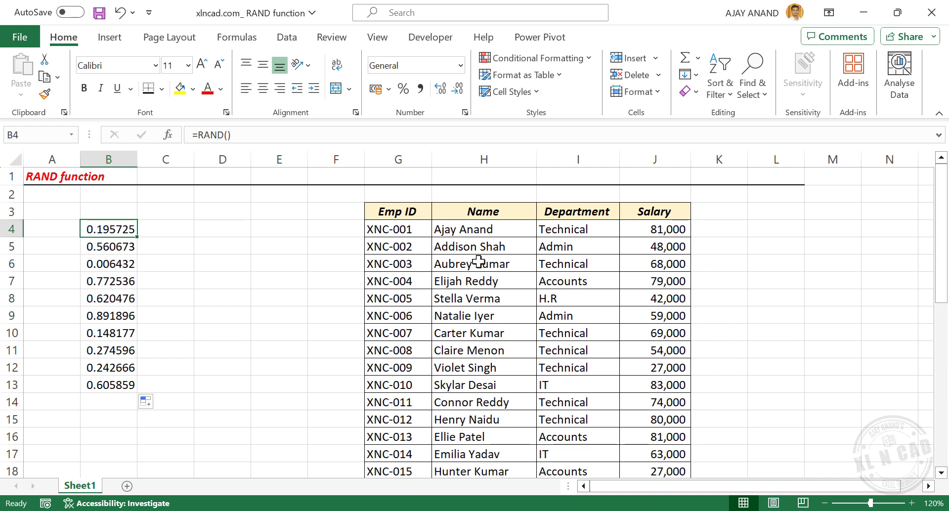
Step: Enter the formula =RAND() in cell F4, beside the first record of the employee table
scroll(479, 267, down, 6)
scroll(479, 283, down, 3)
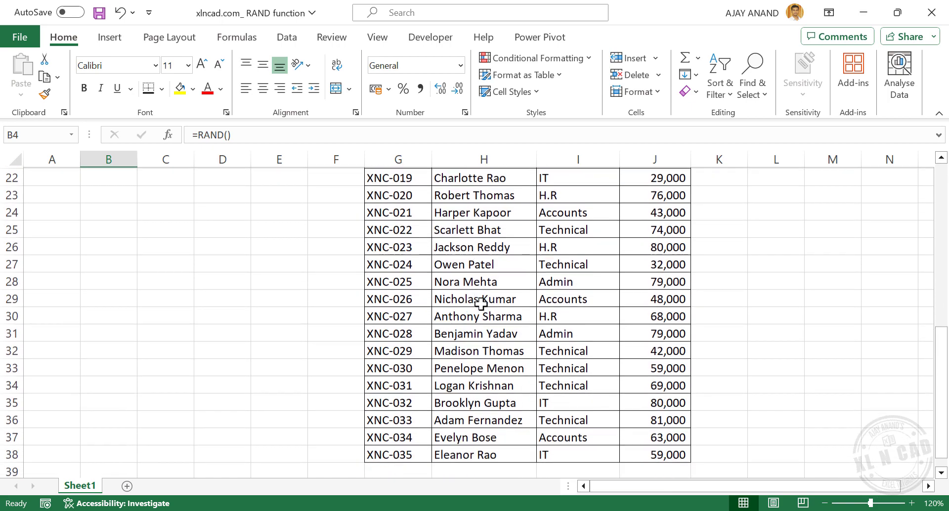
scroll(485, 328, up, 8)
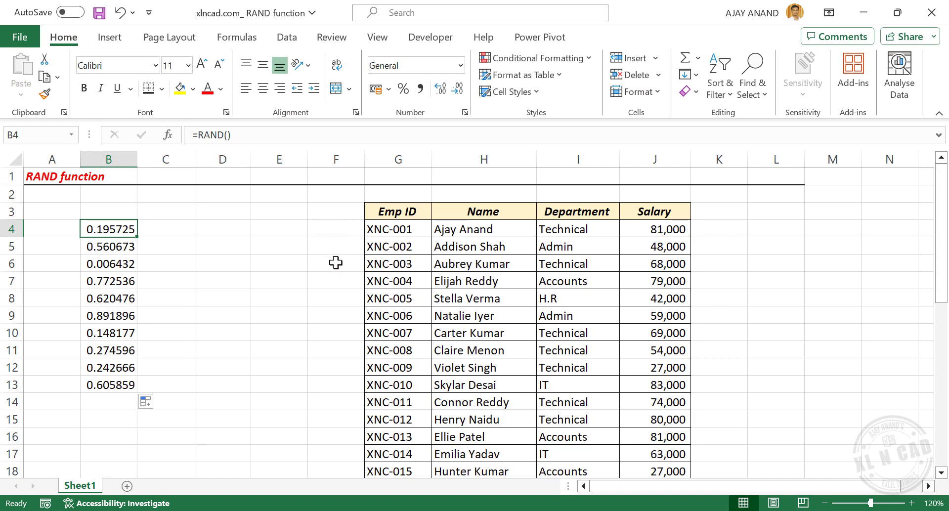
click(333, 228)
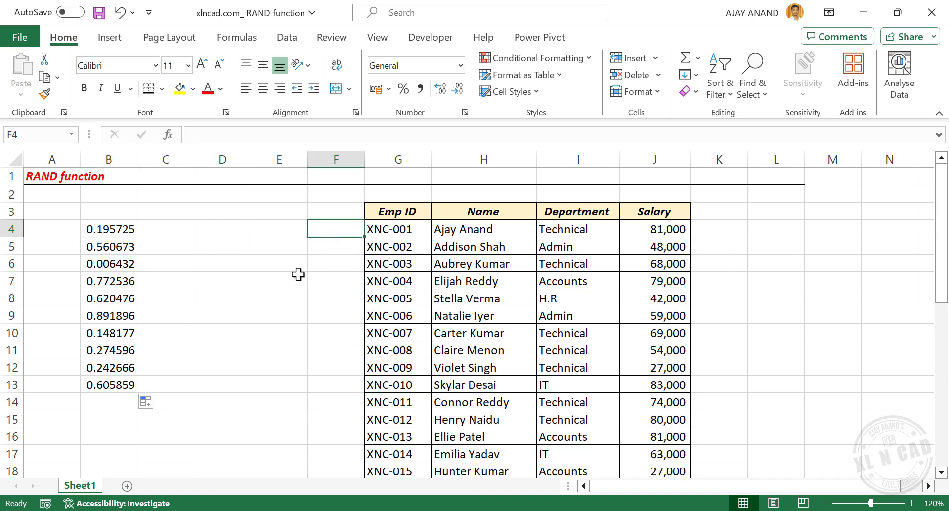
text(=)
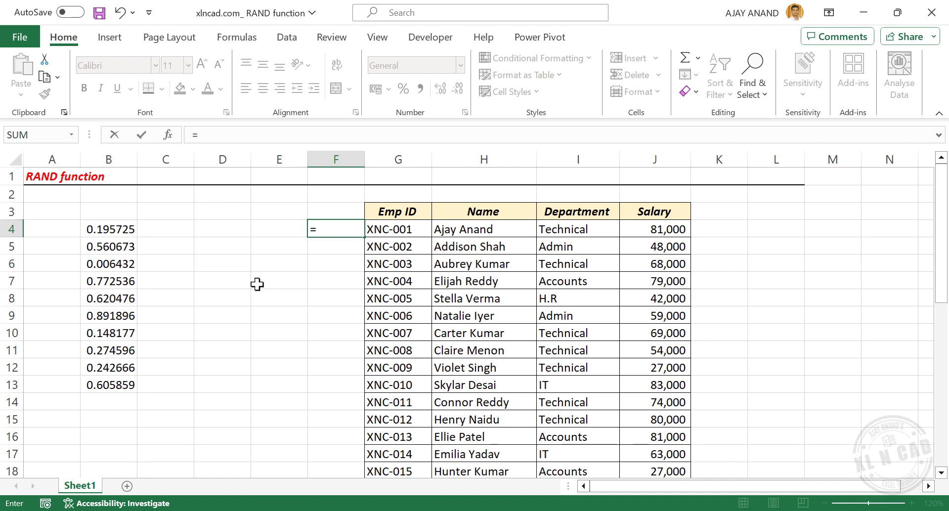
text(RAND)
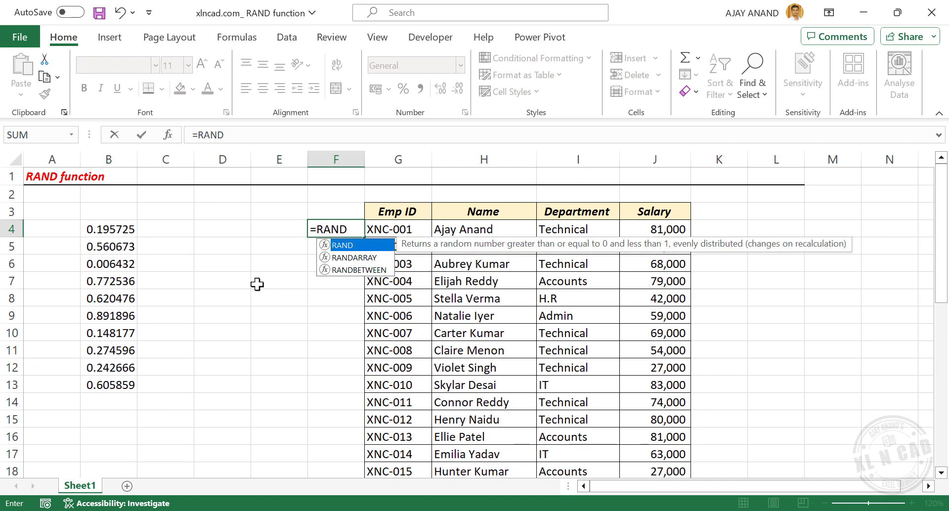
text(())
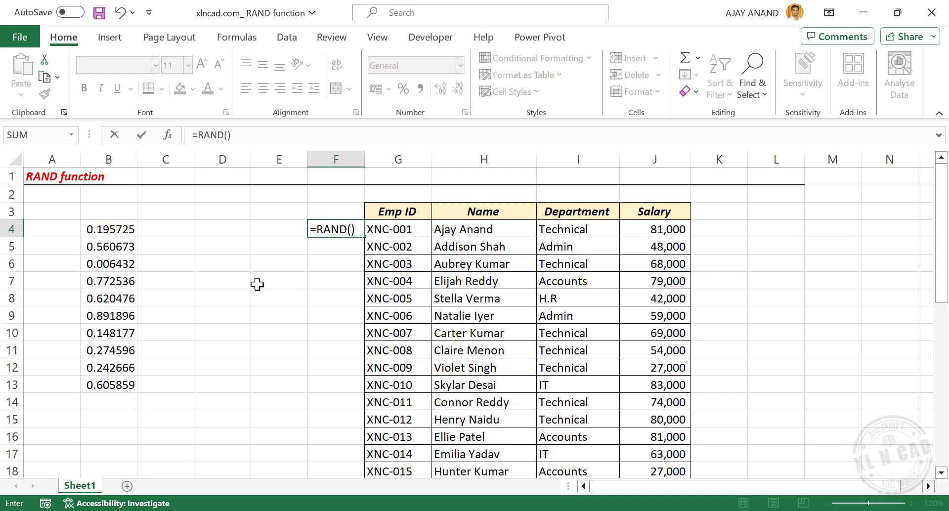
key(Return)
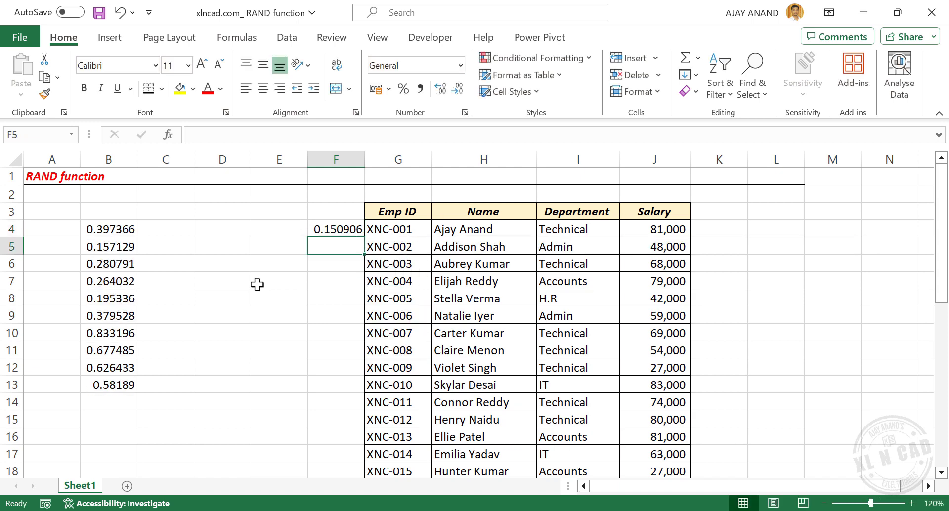
Step: Fill the RAND formula from F4 down column F to the employee table's last row, and check the filled range
click(346, 230)
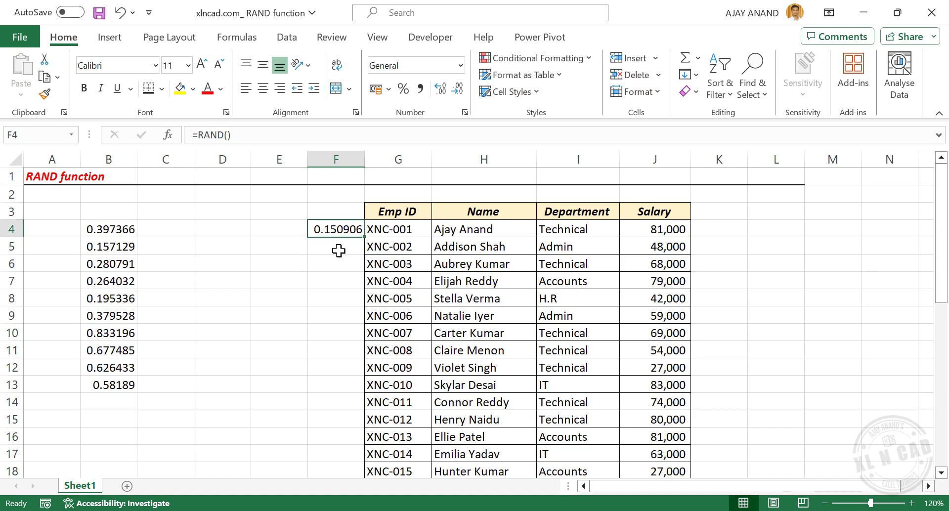
double_click(366, 237)
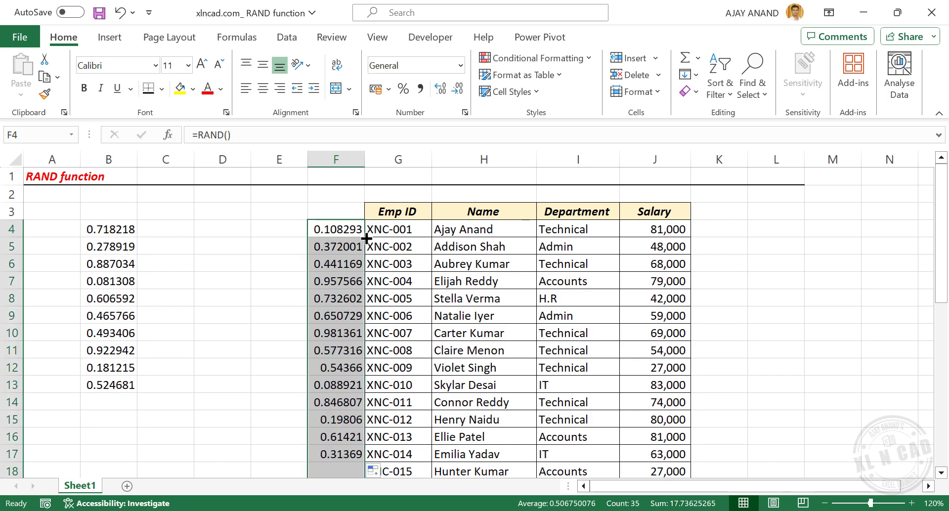
click(340, 273)
scroll(336, 272, down, 5)
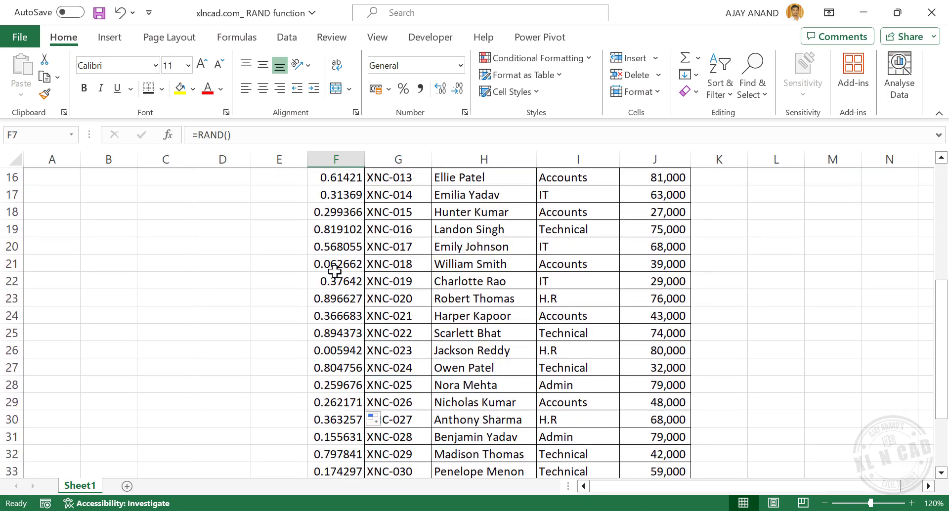
scroll(335, 272, down, 3)
scroll(340, 317, up, 4)
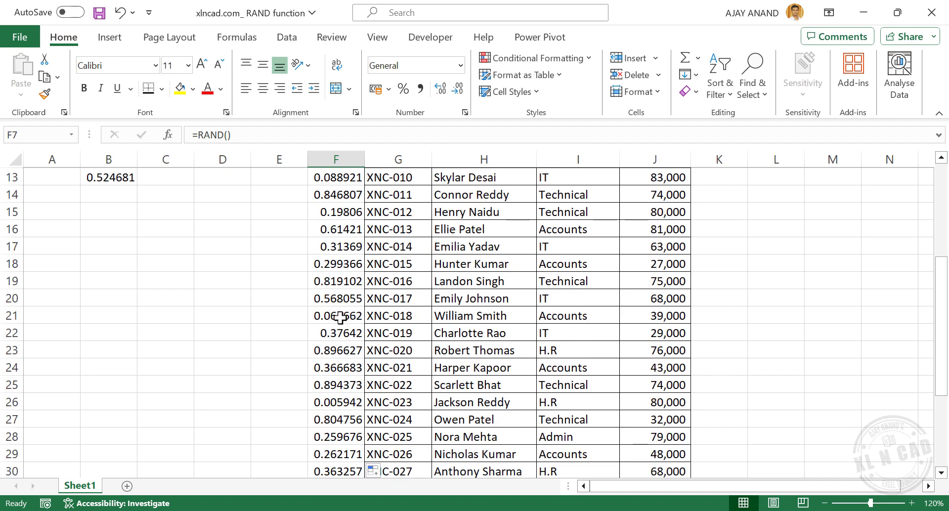
scroll(340, 316, up, 4)
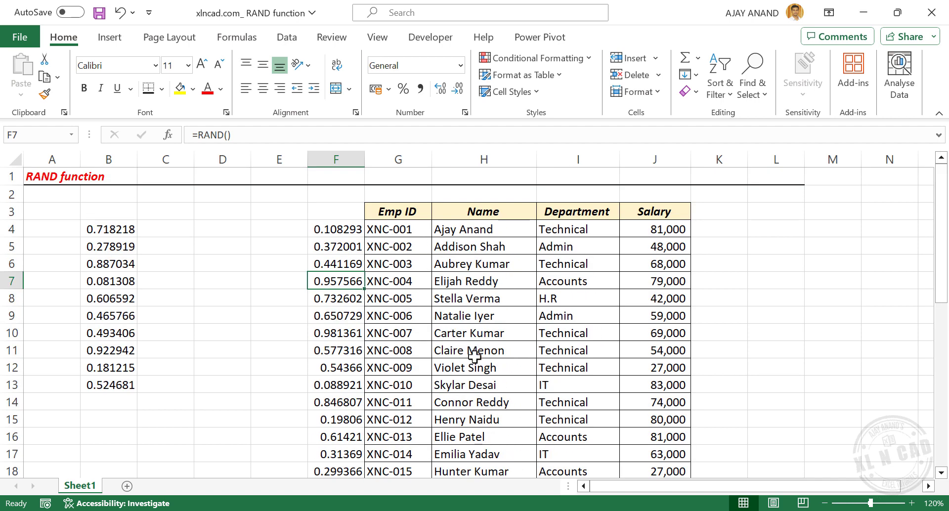
Step: Sort the employee records by the random numbers in column F, largest to smallest, and review the shuffled list
right_click(339, 300)
mouse_move(408, 283)
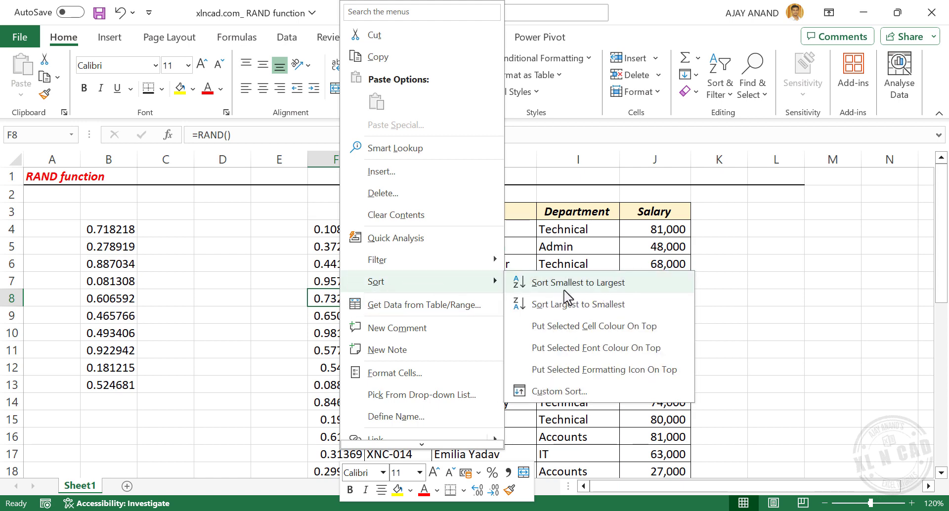
click(643, 307)
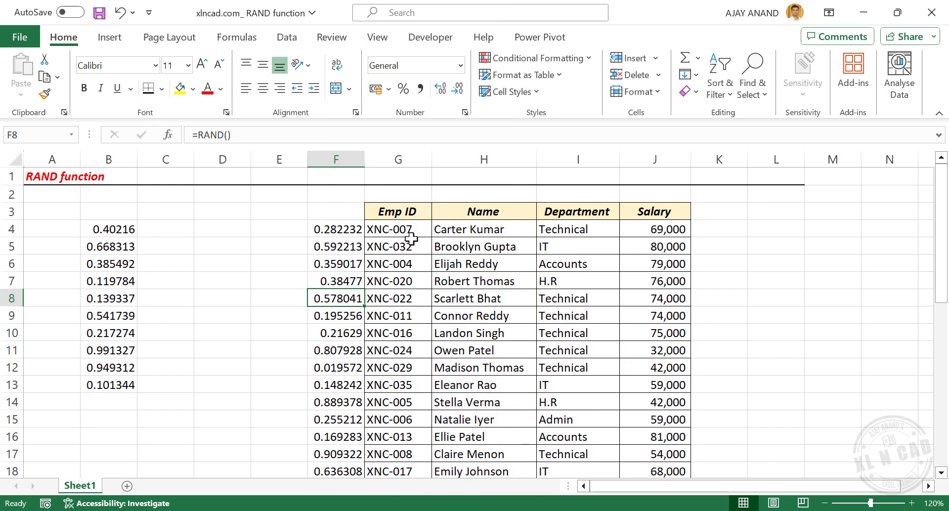
scroll(399, 282, down, 3)
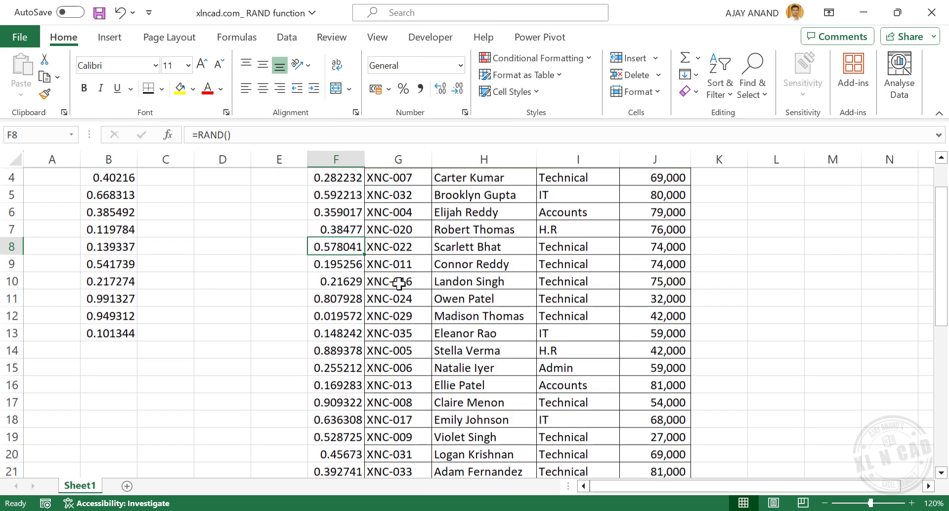
scroll(398, 282, down, 4)
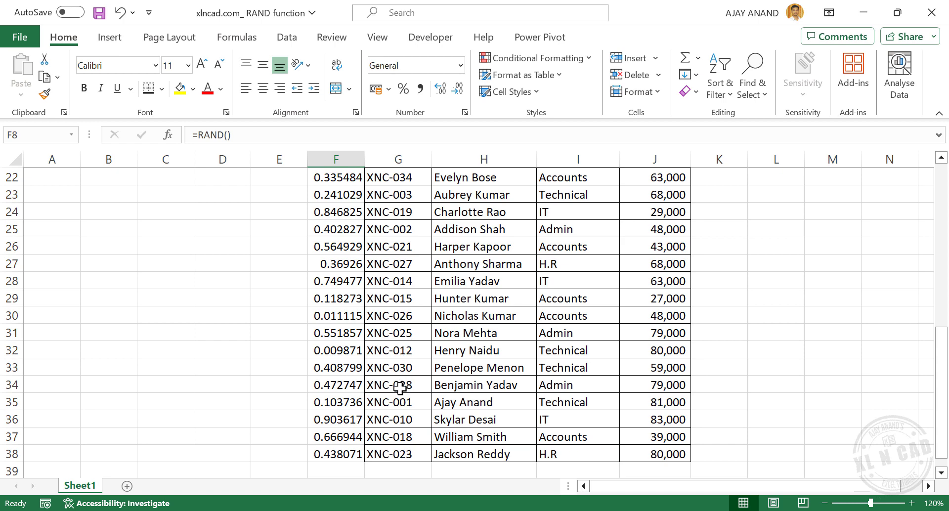
scroll(471, 394, up, 7)
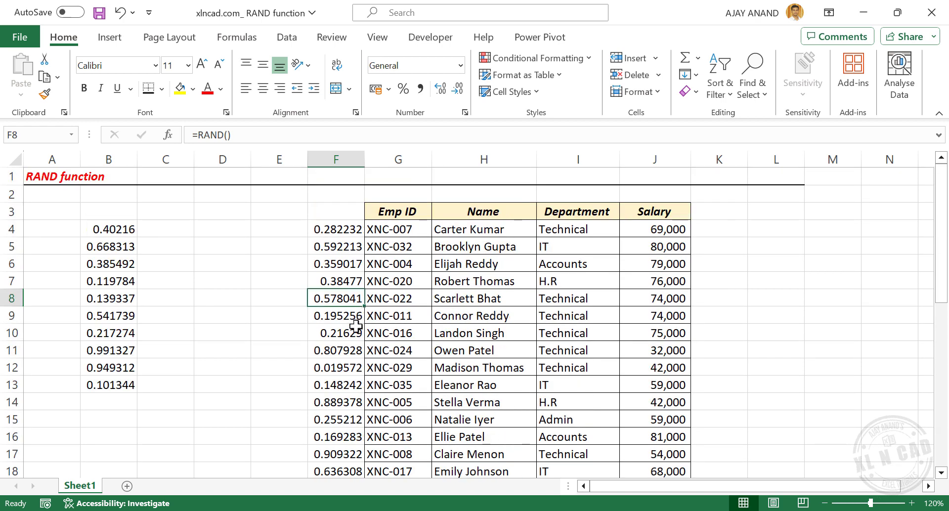
Step: Sort the employee records again by the random numbers in column F, smallest to largest, and review the reshuffled list
right_click(338, 352)
mouse_move(407, 282)
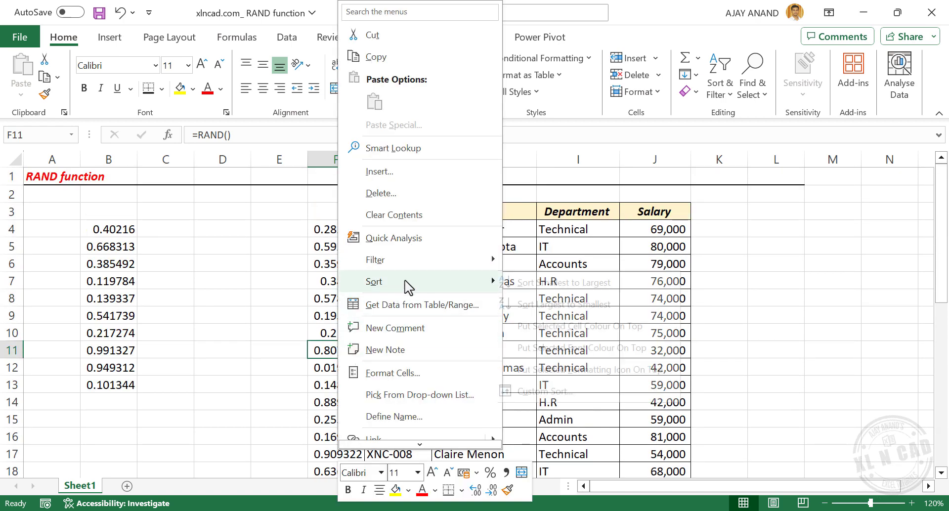
click(535, 285)
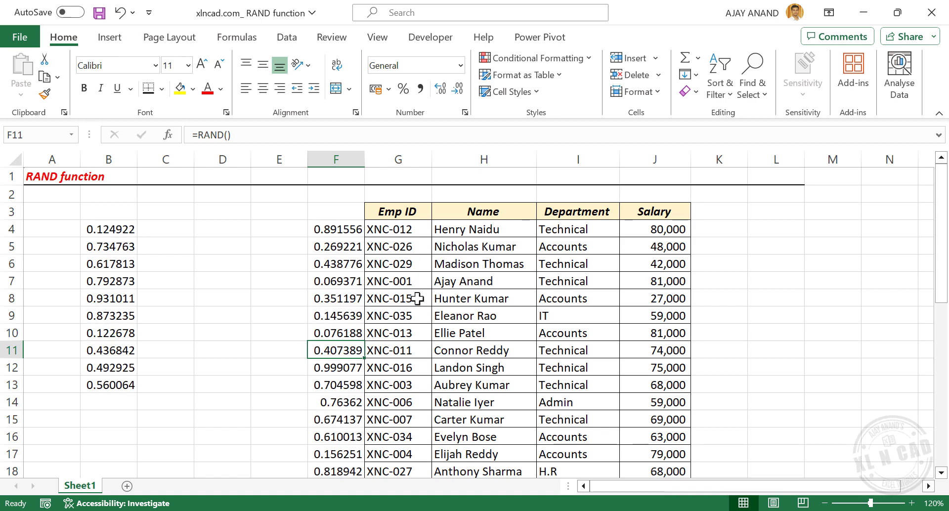
scroll(401, 346, down, 4)
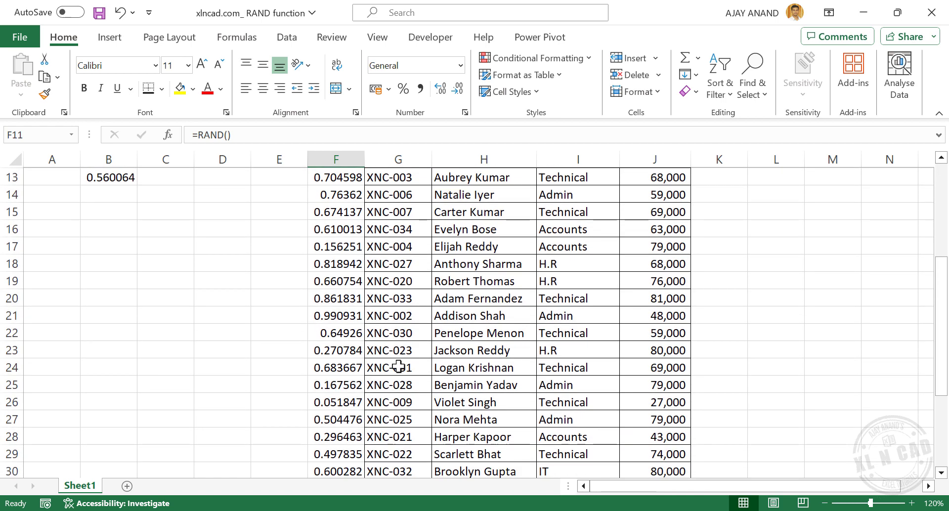
scroll(406, 367, up, 4)
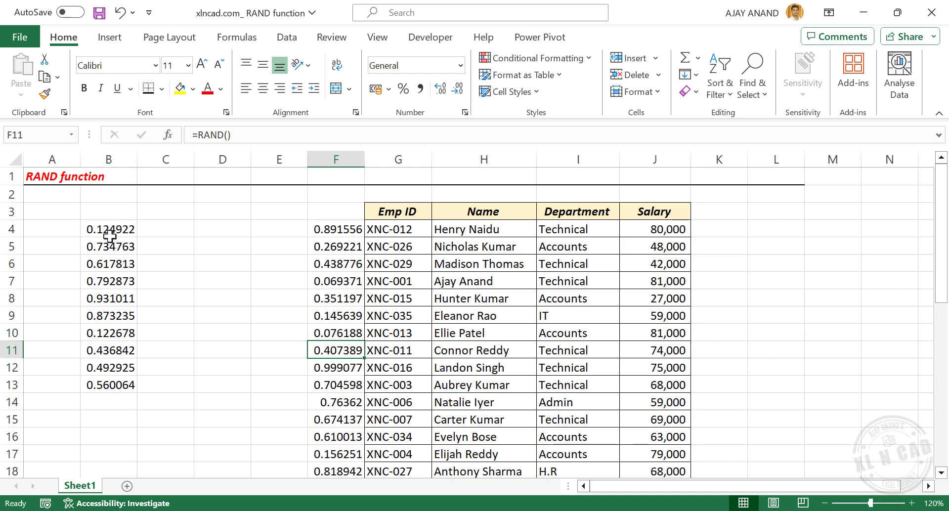
Step: Clear the random numbers from B4:B13 and enter the numbers 1, 2 and 3 in cells B6 to B8
drag(110, 233, 111, 384)
key(Delete)
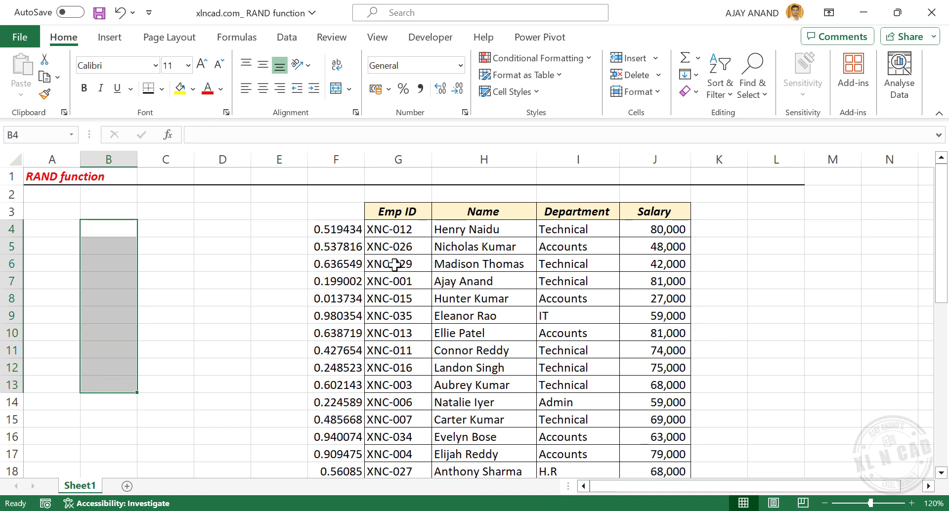
click(114, 263)
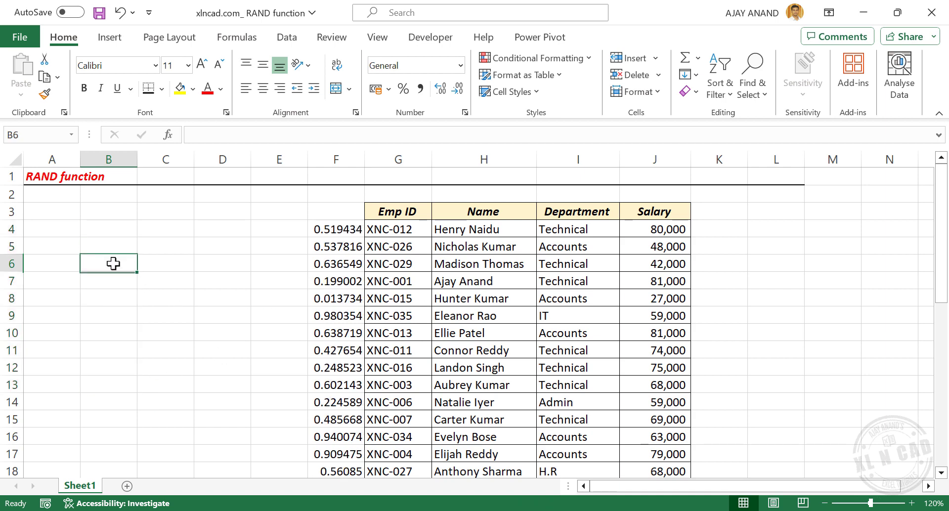
text(1)
key(Return)
text(2)
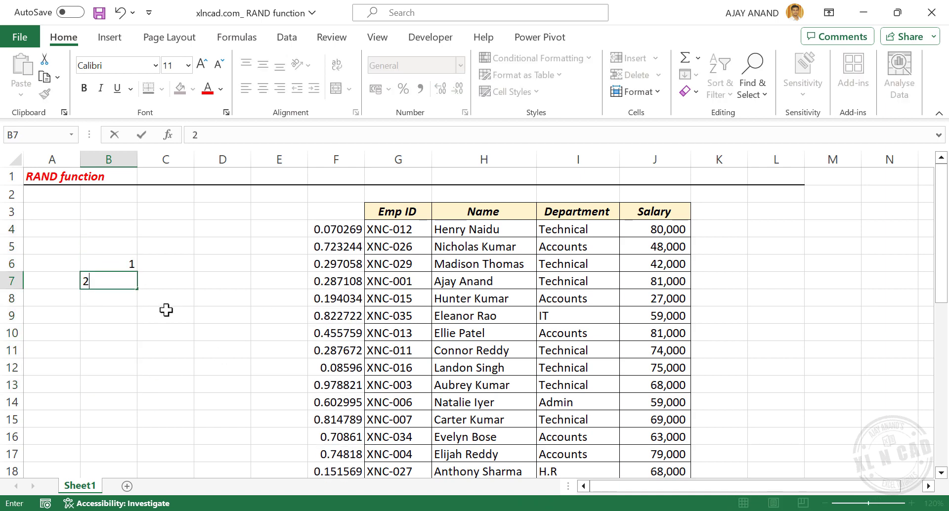
key(Return)
text(3)
key(Return)
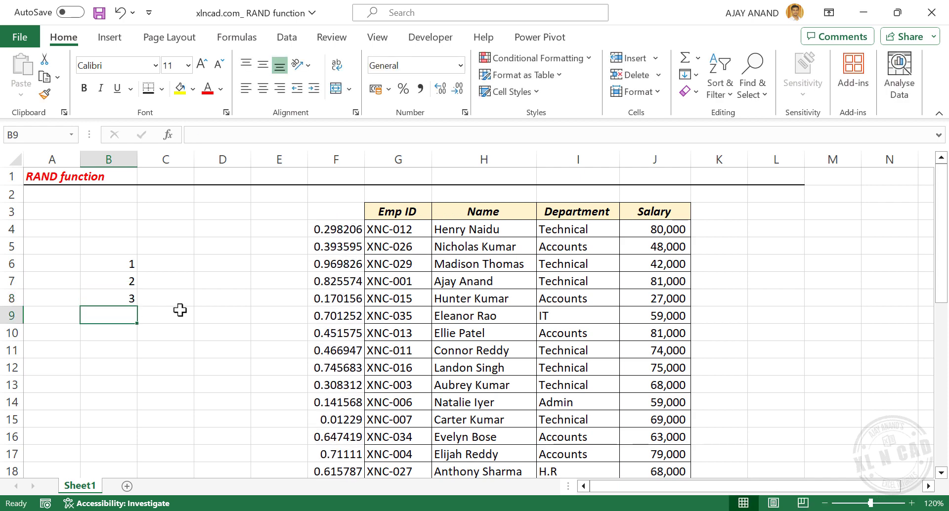
Step: Widen column C to about twice its width and look over the employee table
drag(194, 159, 260, 159)
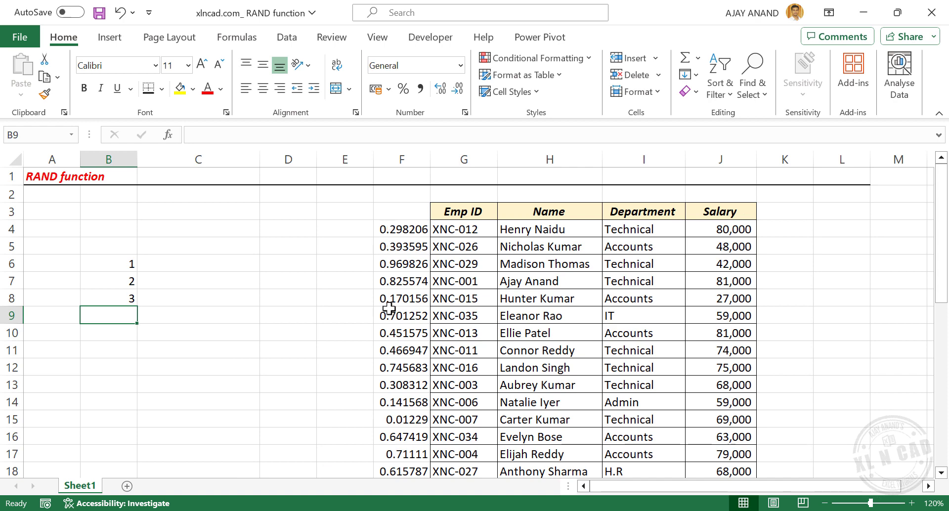
scroll(405, 361, down, 3)
scroll(404, 365, up, 3)
Step: Enter the formula =RANK(F4,$F$4:$F$38) in cell E4 to rank the first record's random number
click(349, 232)
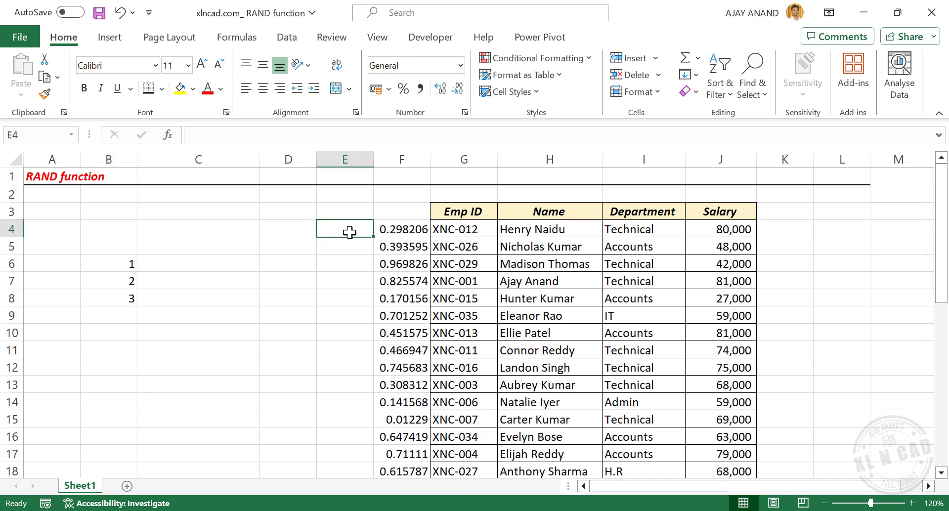
key(F2)
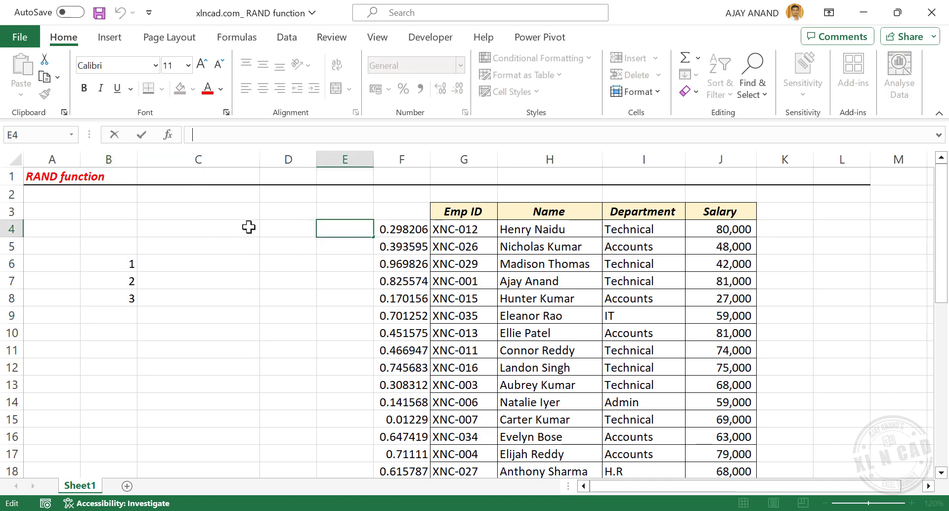
text(=)
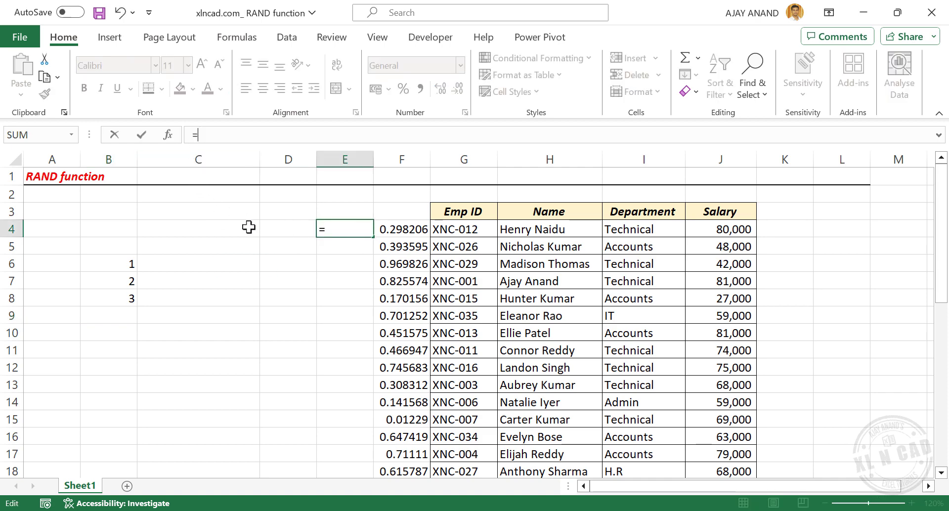
text(RANK)
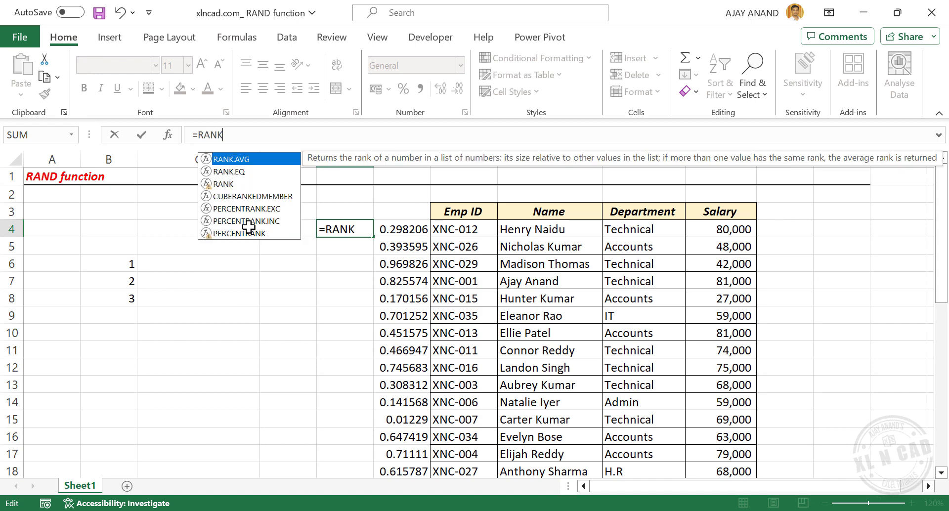
text(()
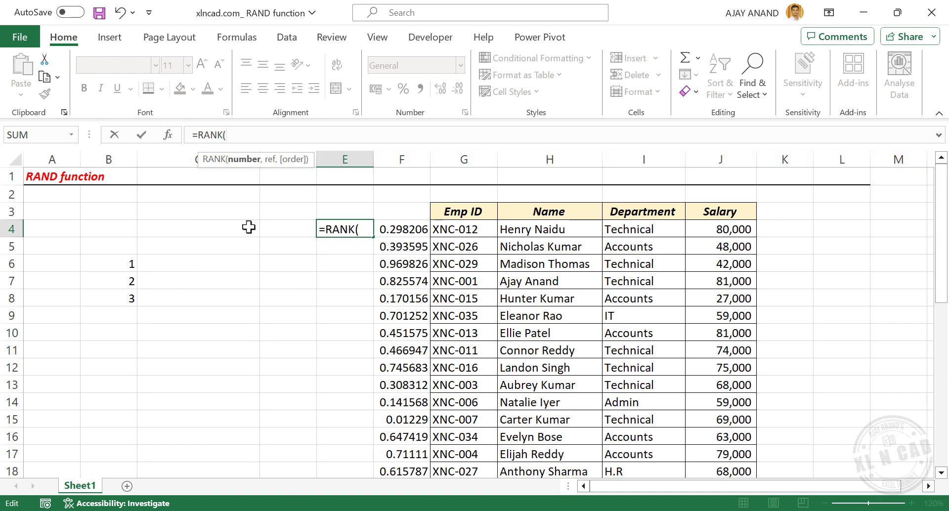
click(408, 228)
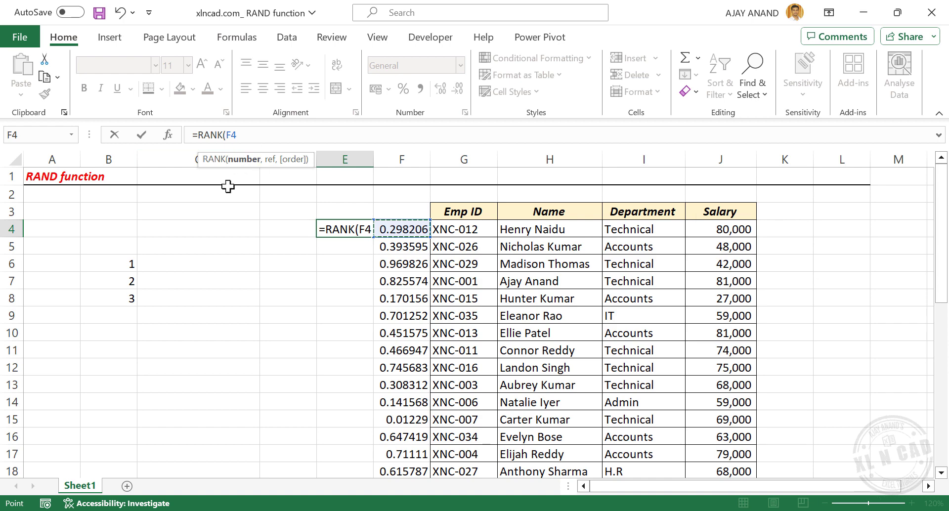
text(,)
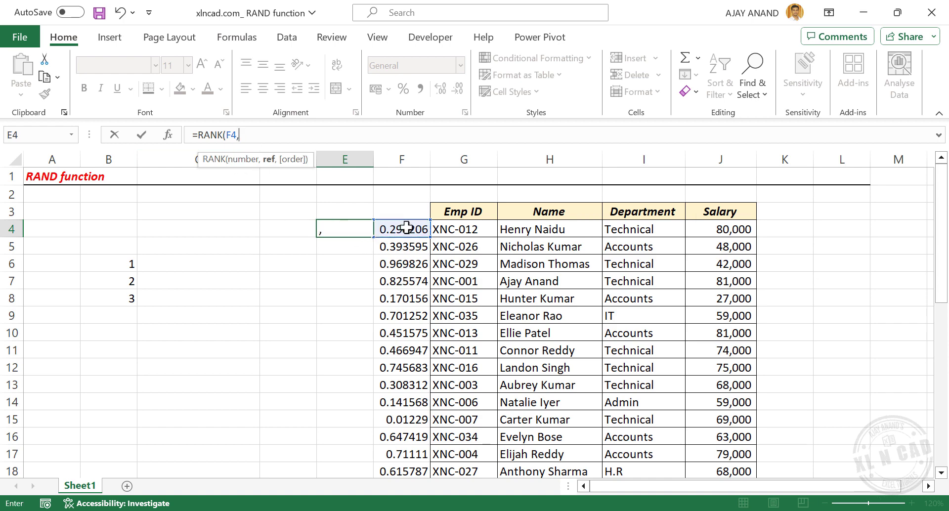
drag(402, 229, 403, 436)
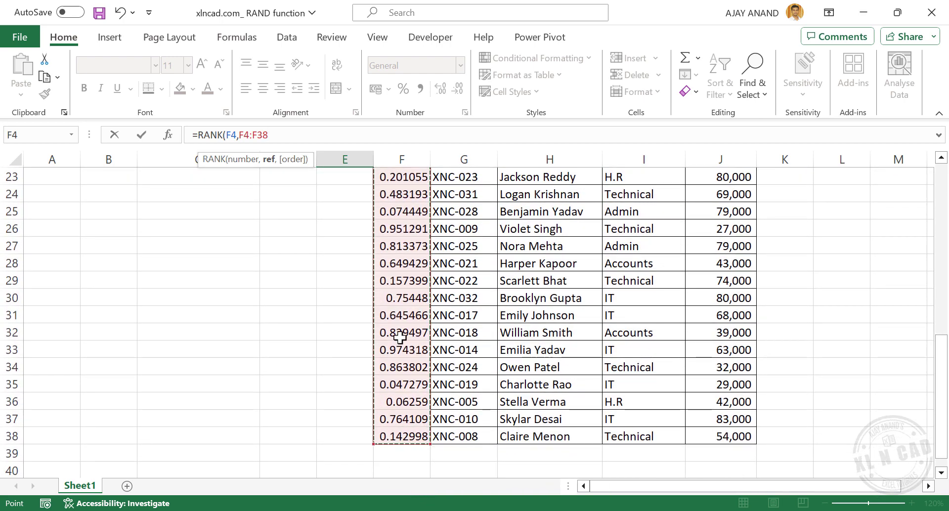
scroll(396, 331, up, 8)
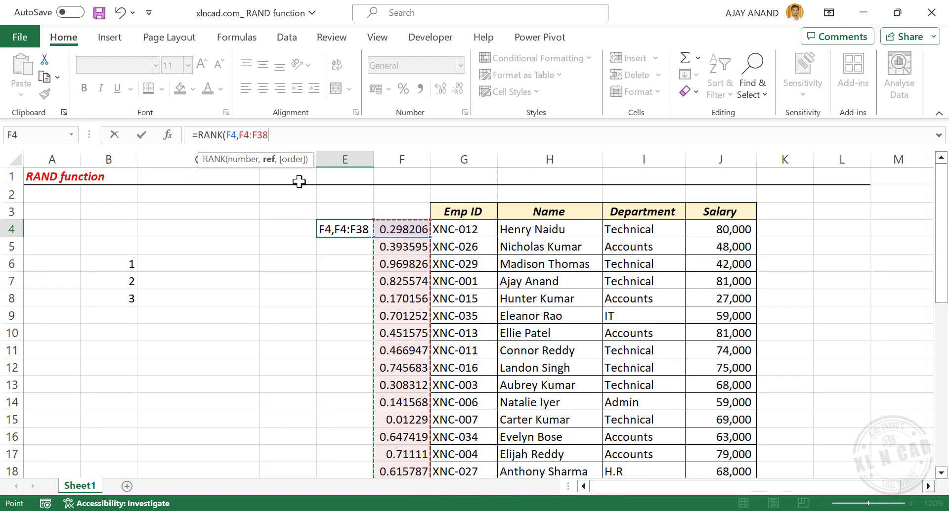
key(F4)
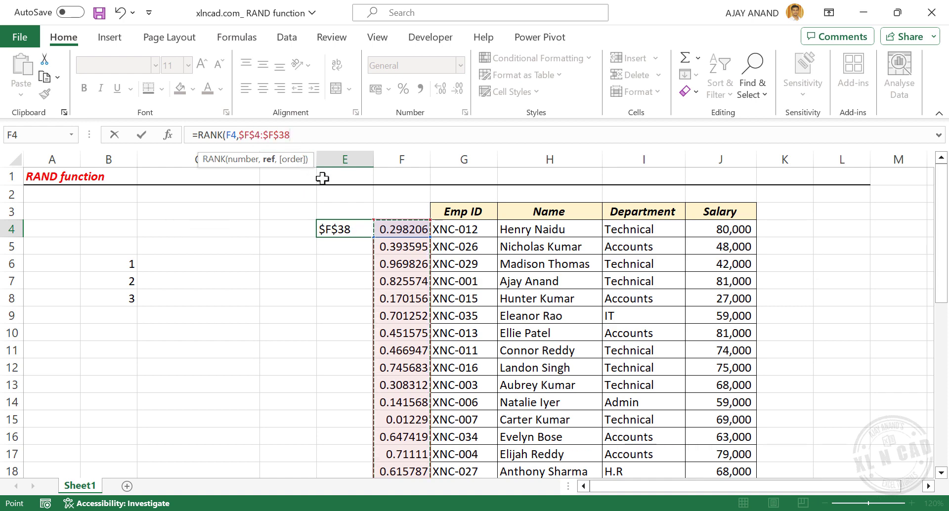
text())
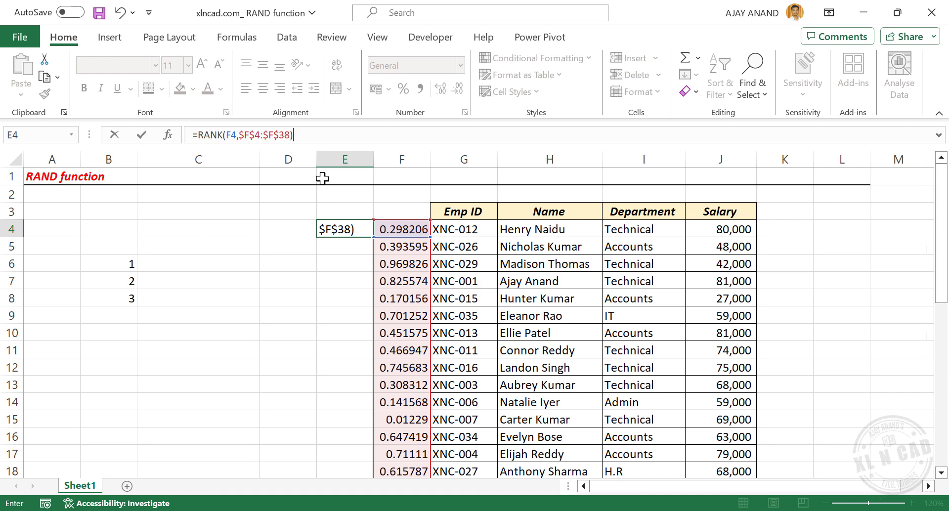
key(Return)
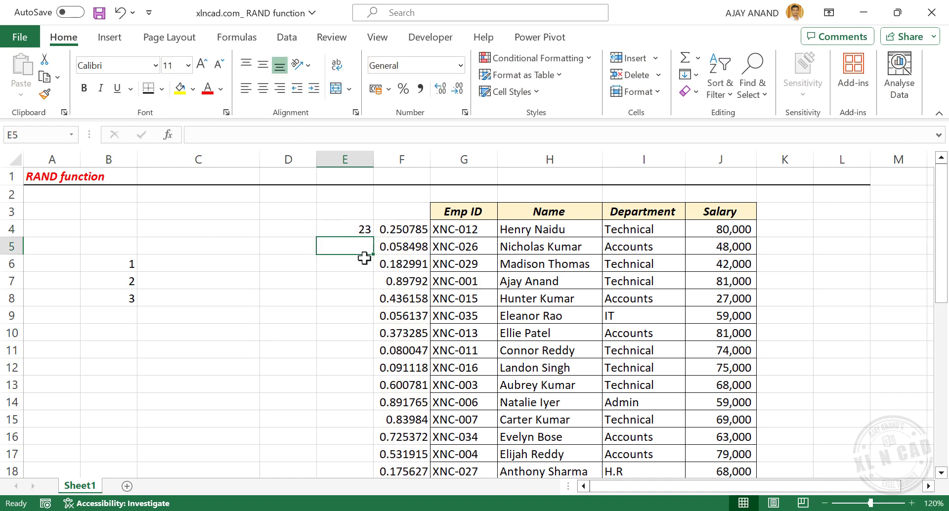
Step: Fill the RANK formula from E4 down column E to the employee table's last row, and check the ranks
click(345, 227)
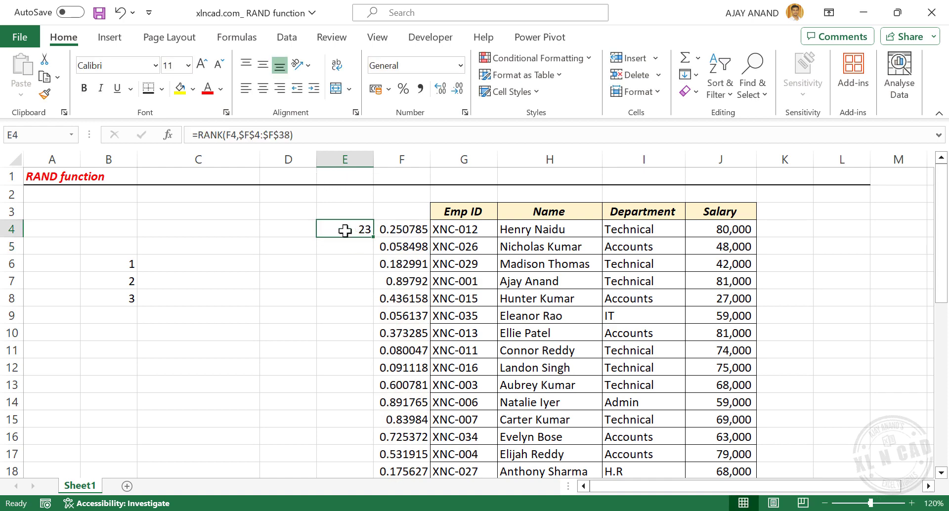
double_click(373, 241)
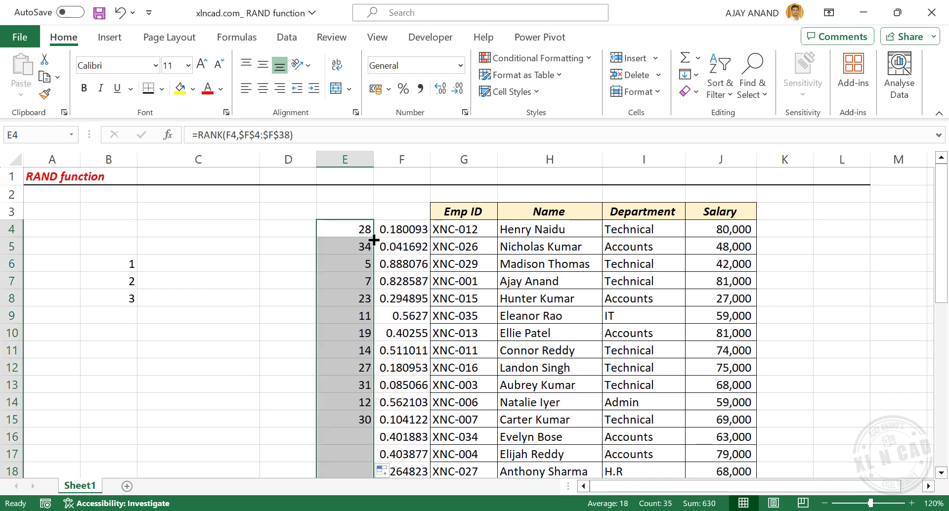
click(356, 281)
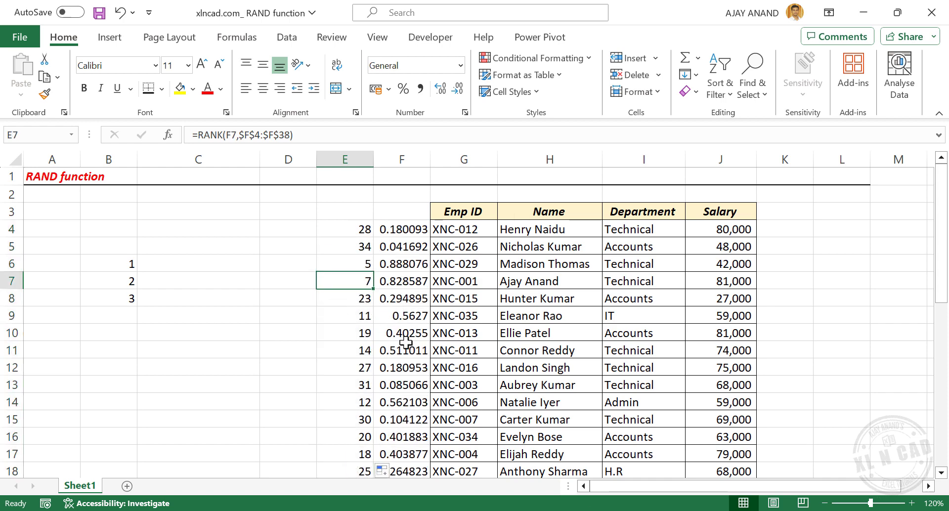
click(360, 332)
click(358, 385)
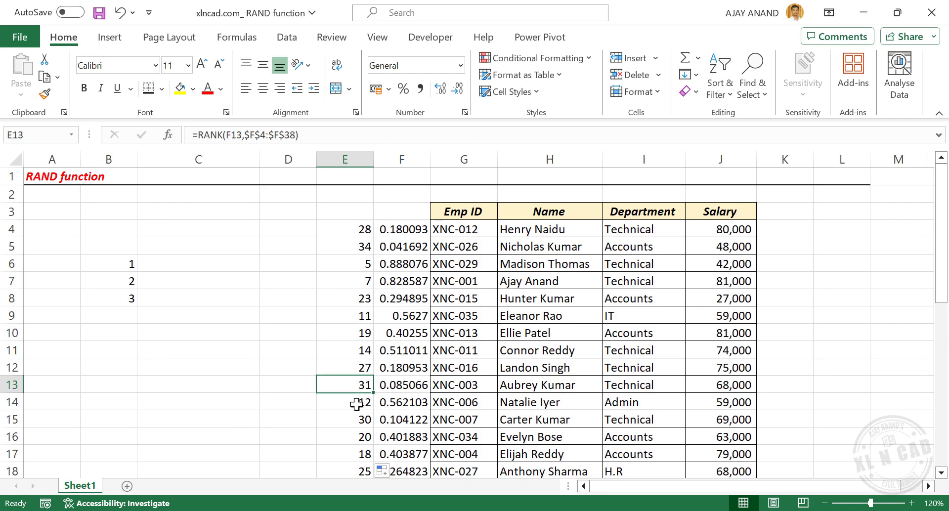
scroll(349, 351, down, 2)
scroll(348, 351, down, 7)
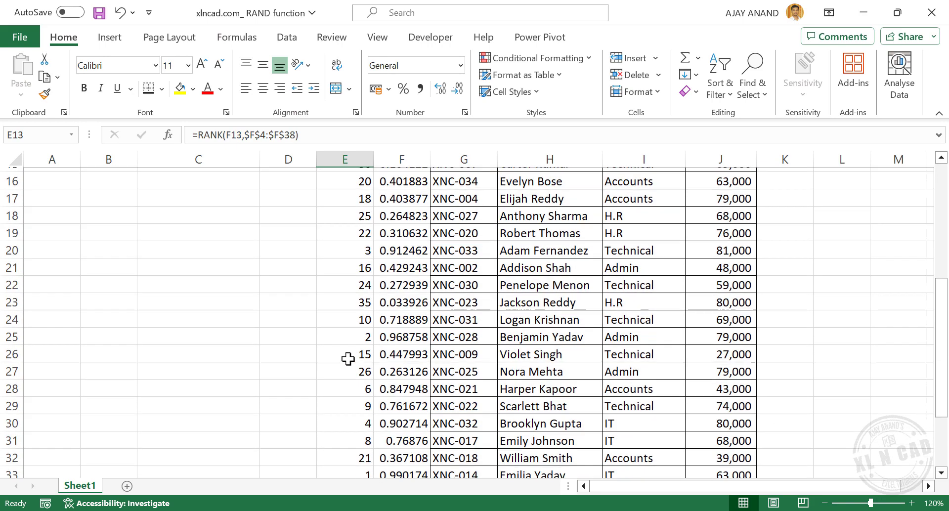
scroll(348, 359, up, 9)
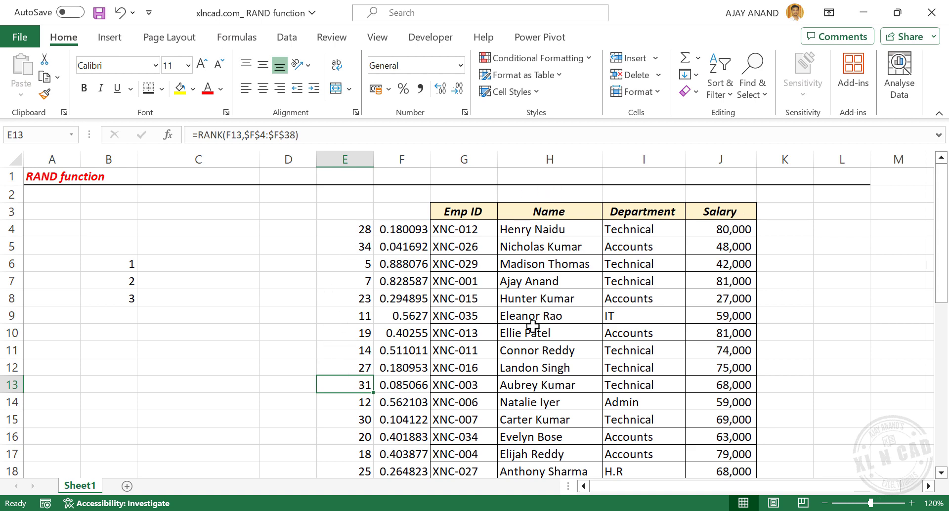
Step: Enter the formula =VLOOKUP(B6,$E$4:$H$38,4,FALSE) in cell C6 to return the name of the employee whose rank matches B6
click(178, 268)
click(208, 135)
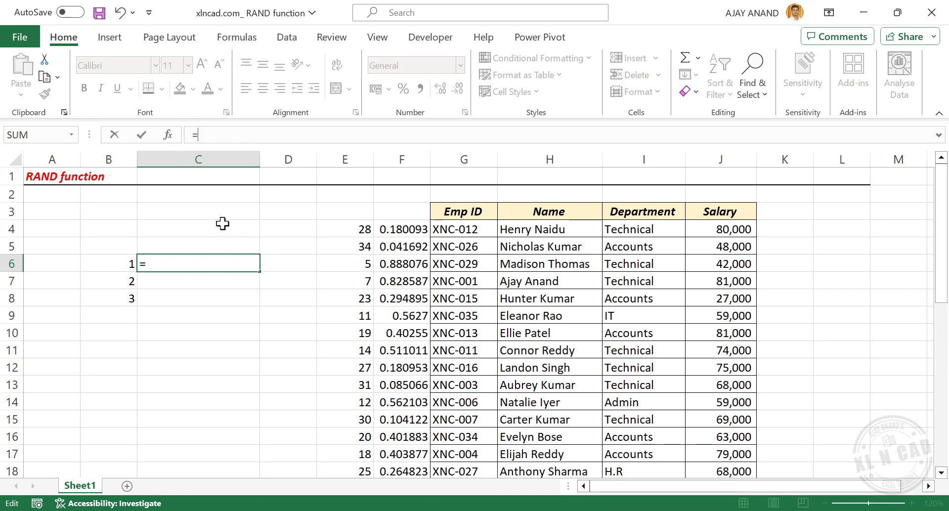
text(VLOOKUP)
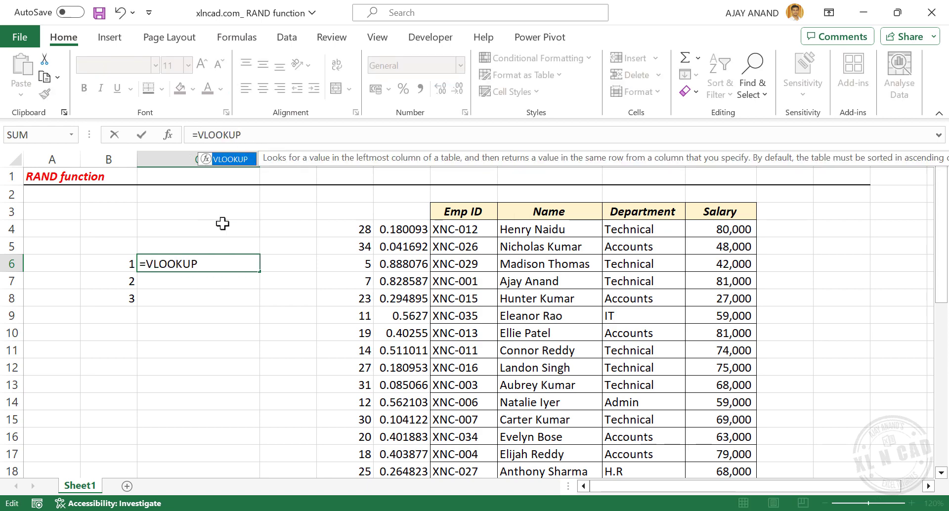
text(()
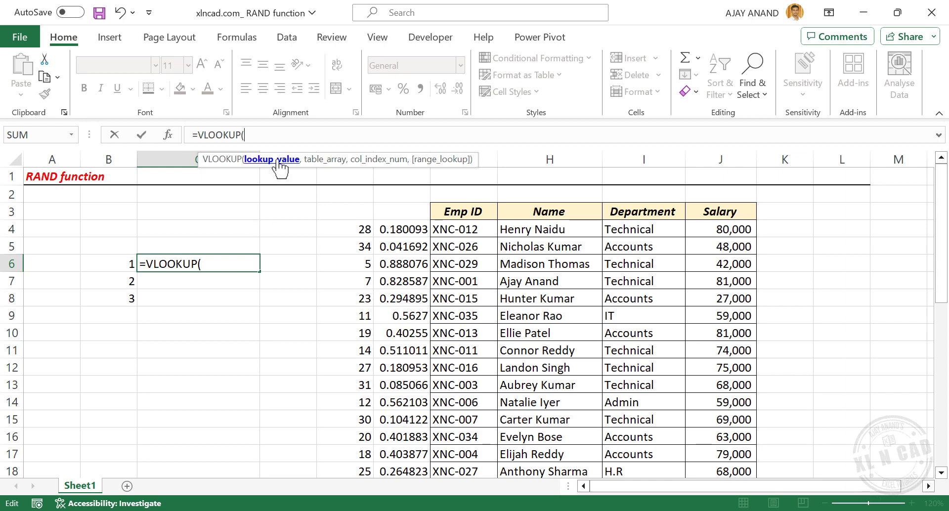
click(107, 265)
text(,)
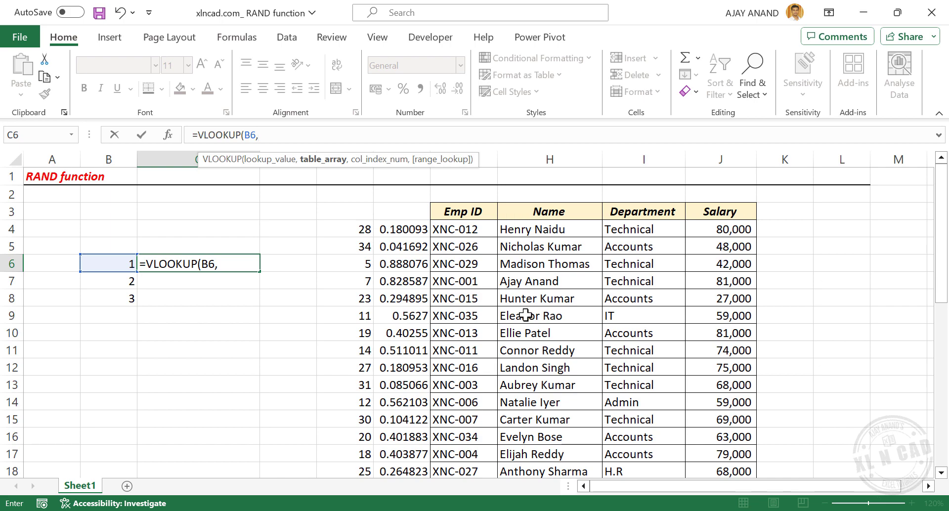
drag(347, 231, 558, 441)
scroll(524, 336, up, 8)
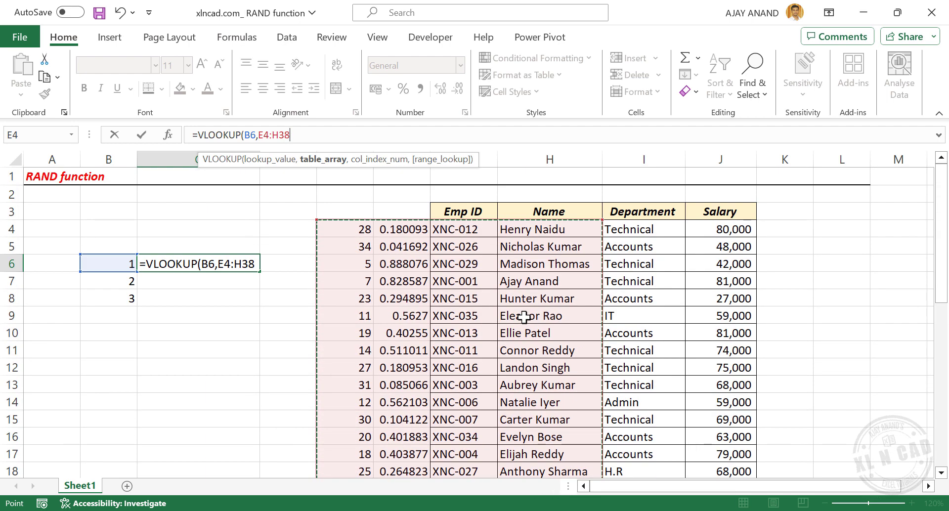
key(F4)
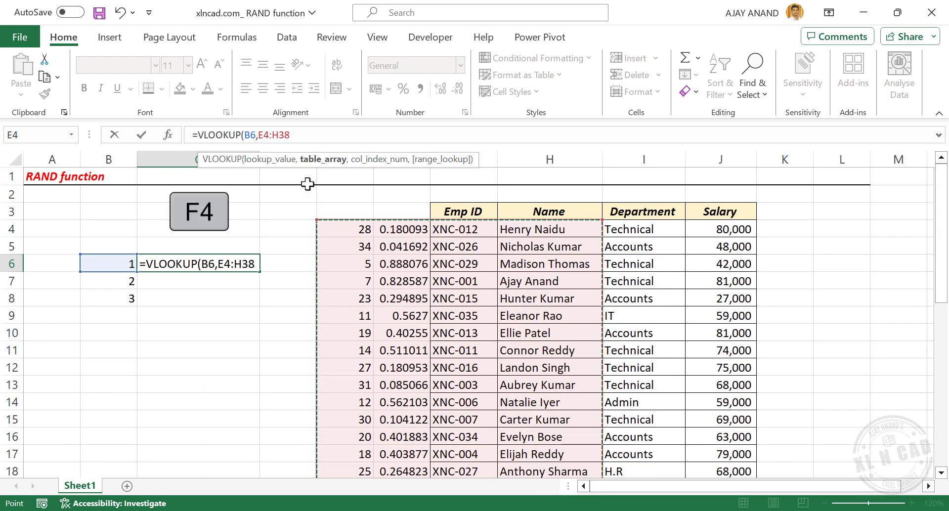
text(,)
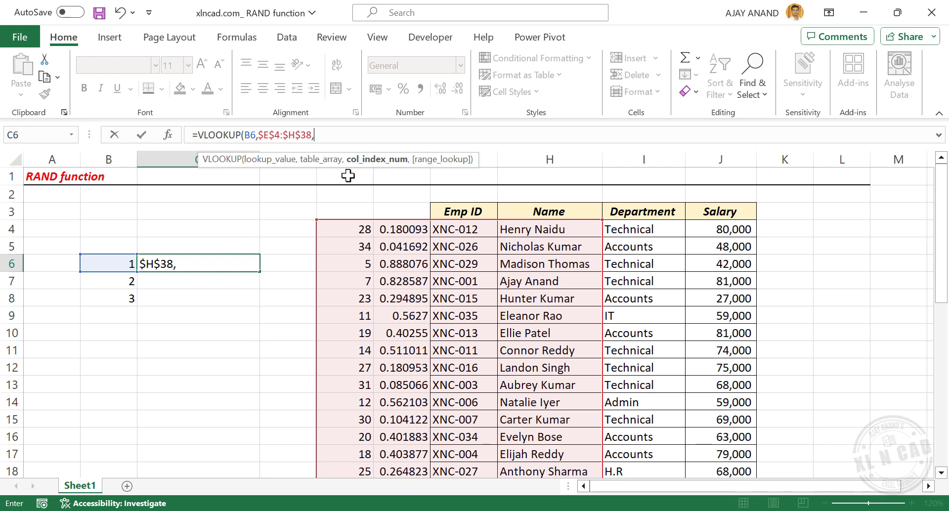
text(,)
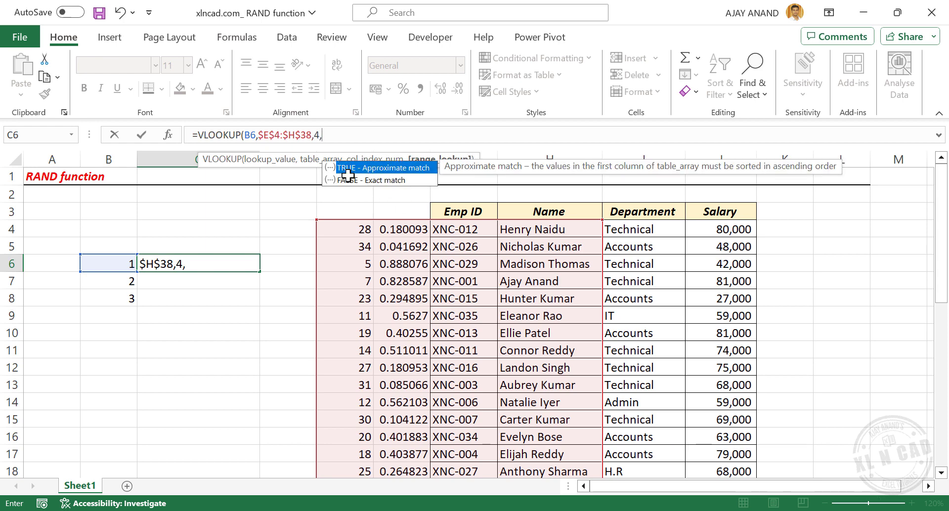
double_click(413, 181)
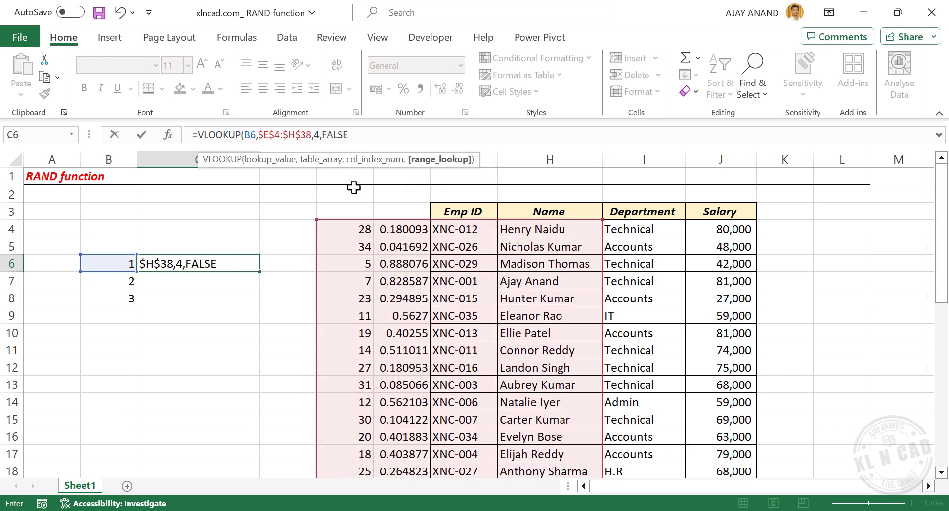
text())
key(Return)
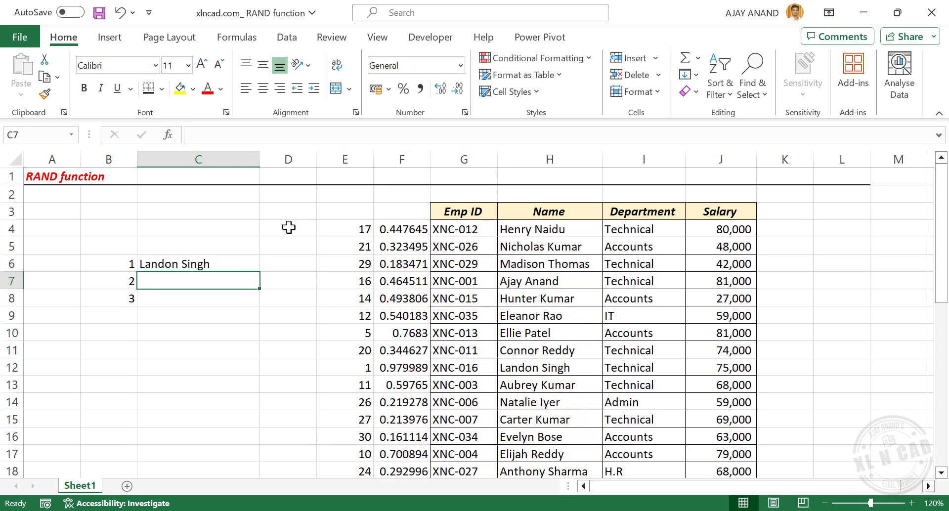
Step: Fill the VLOOKUP formula from C6 down to C8
click(229, 267)
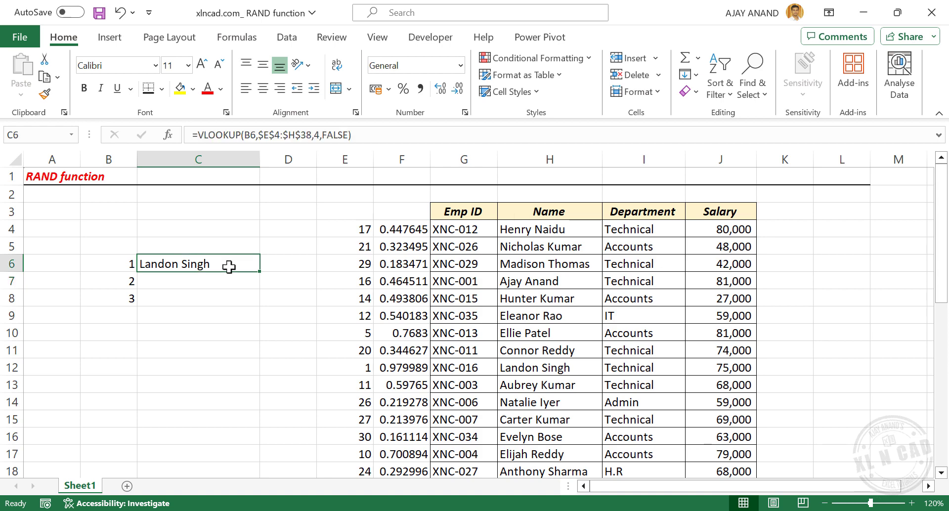
drag(261, 273, 253, 304)
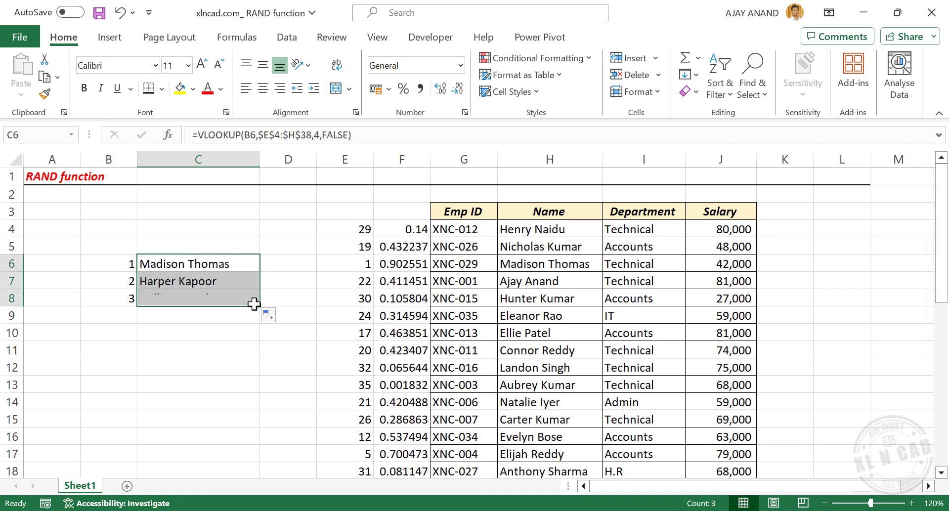
click(227, 333)
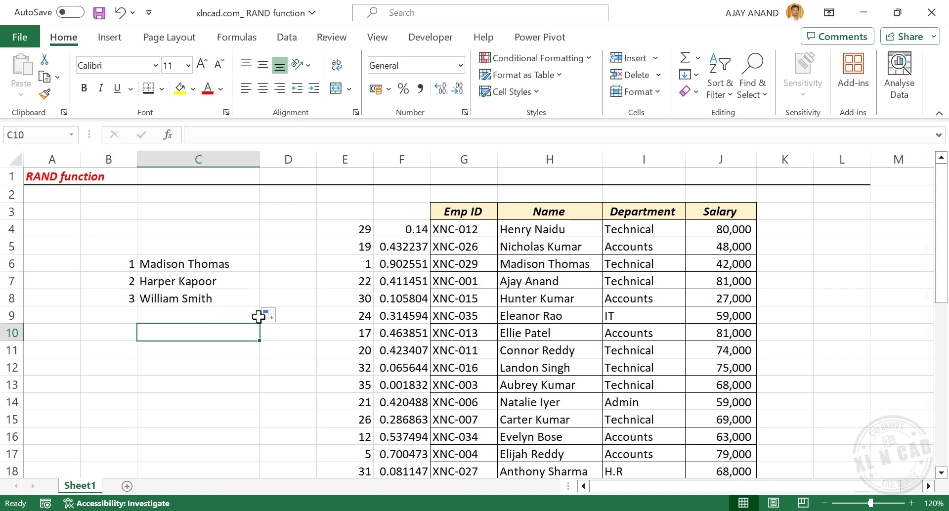
Step: Recalculate the worksheet repeatedly to draw new sets of three random employees, and select the third picked name in C8
key(F9)
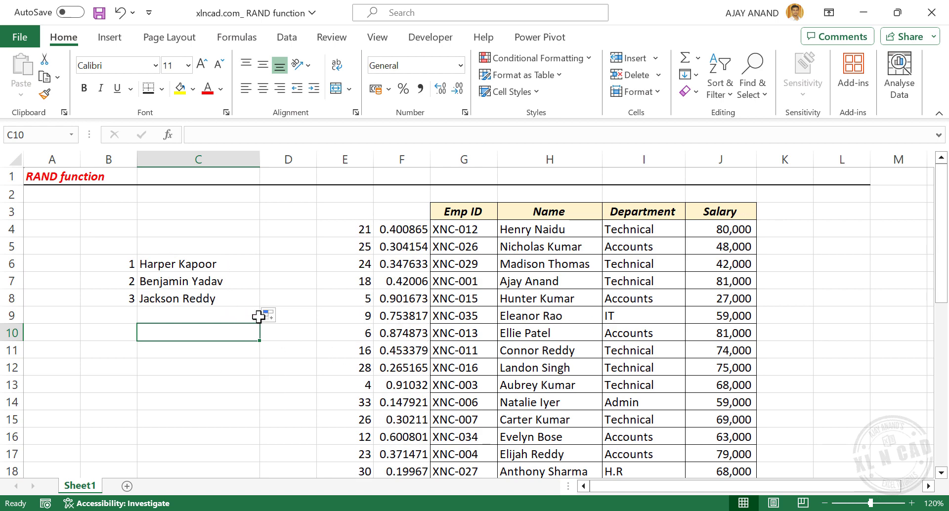
key(F9)
key(F9)
key(F9)
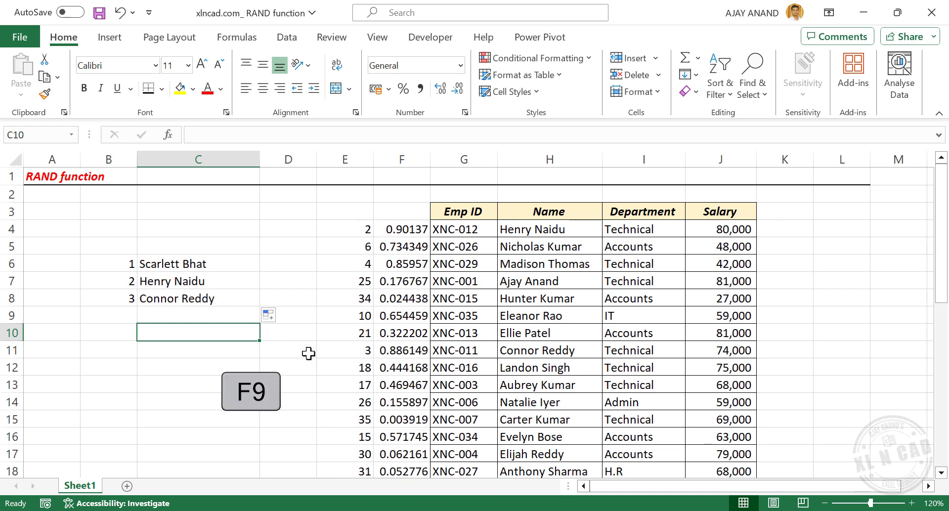
key(F9)
key(F9)
key(F9)
key(F9)
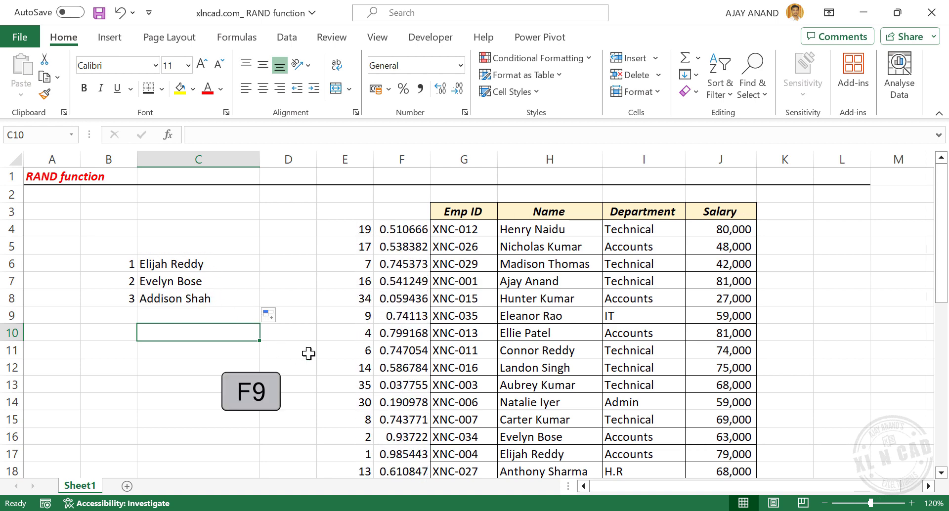
click(254, 301)
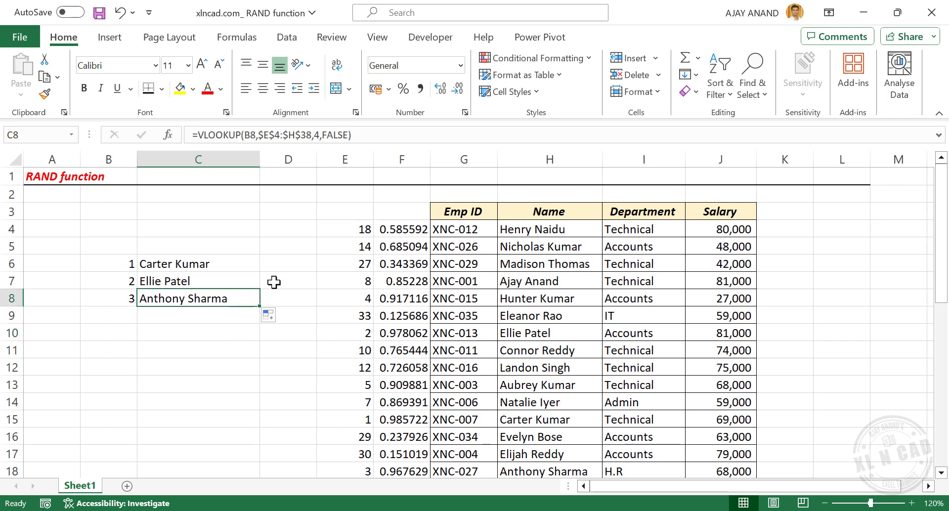